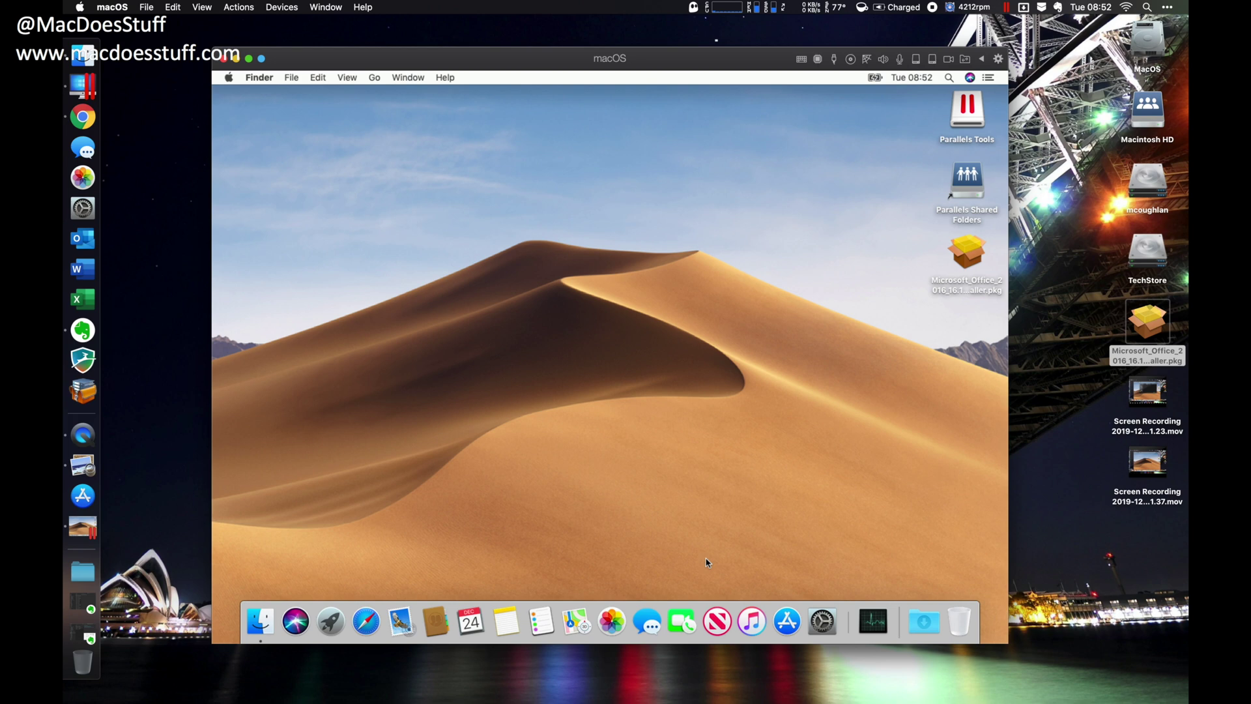
- Close Safari in the macOS VM, shut the VM down and cancel the Open dialog
{"action": "left_click", "coordinate": [365, 618]}
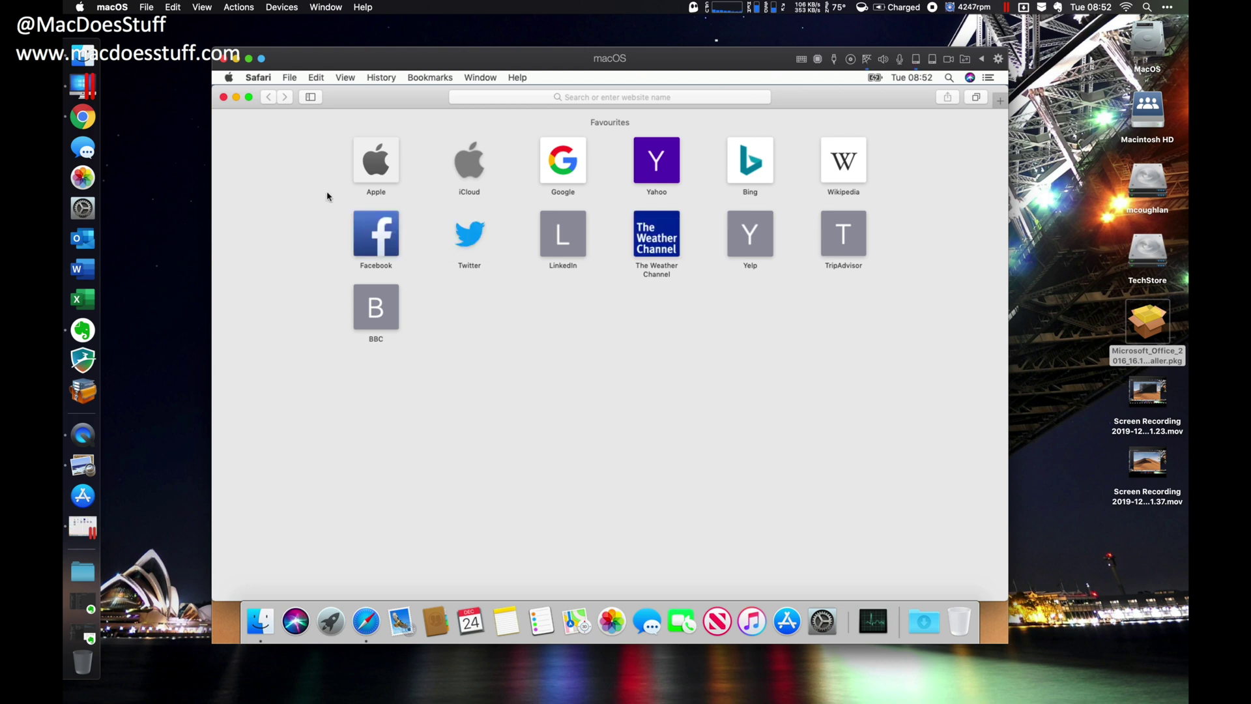
{"action": "left_click", "coordinate": [223, 96]}
{"action": "left_click", "coordinate": [377, 233]}
{"action": "left_click", "coordinate": [224, 59]}
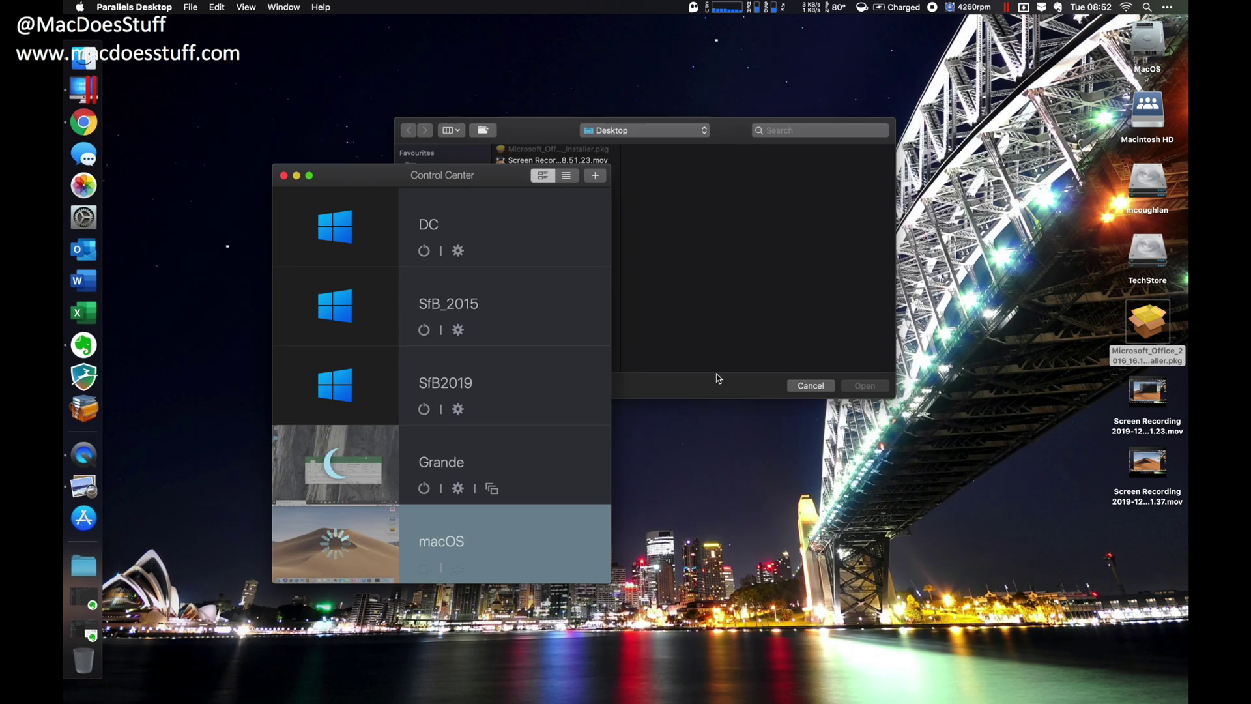
{"action": "left_click", "coordinate": [806, 386]}
- Show the Software folder with Install macOS Mojave and bring up the saved Mojave App Store link
{"action": "left_click", "coordinate": [83, 566]}
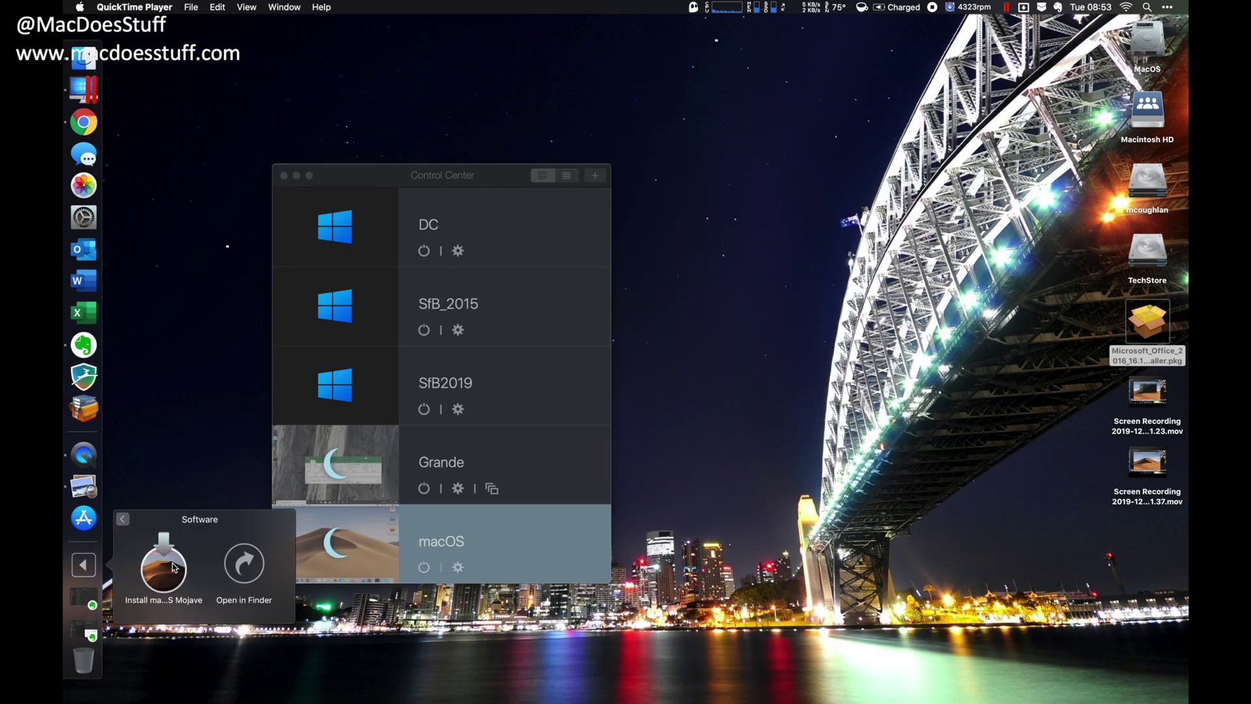
{"action": "left_click", "coordinate": [245, 562]}
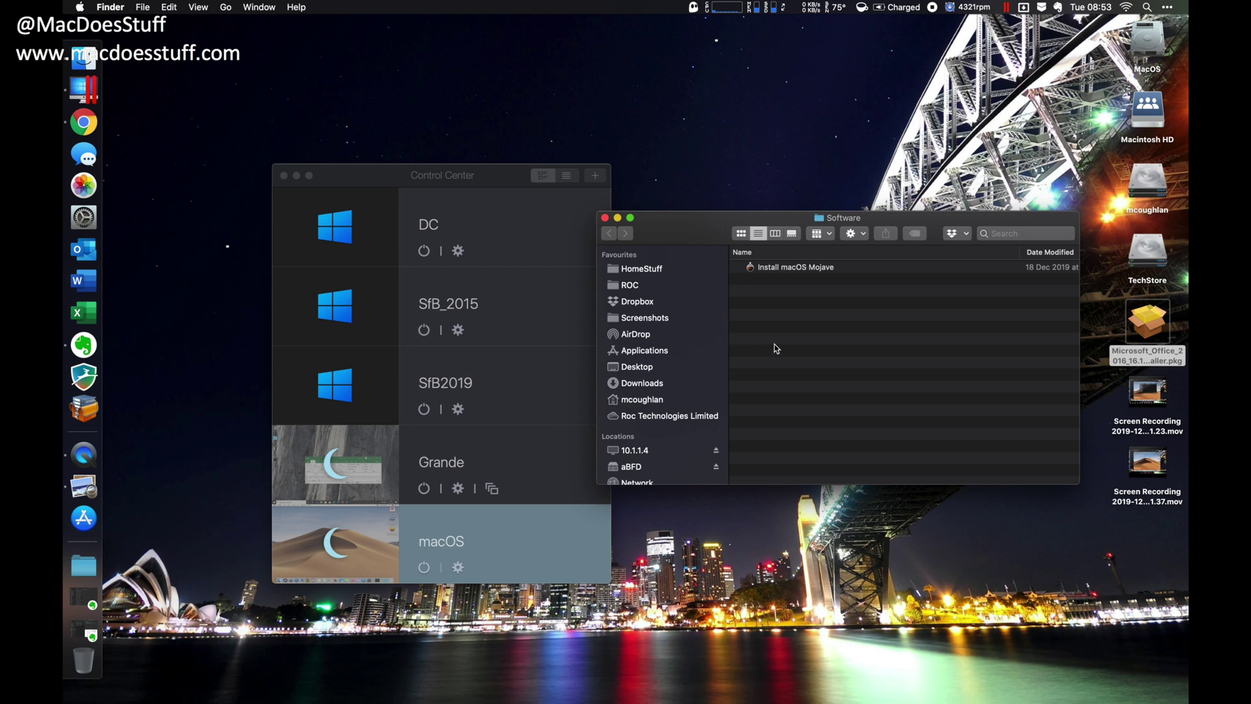
{"action": "scroll", "coordinate": [510, 5], "scroll_direction": "down", "scroll_amount": 2}
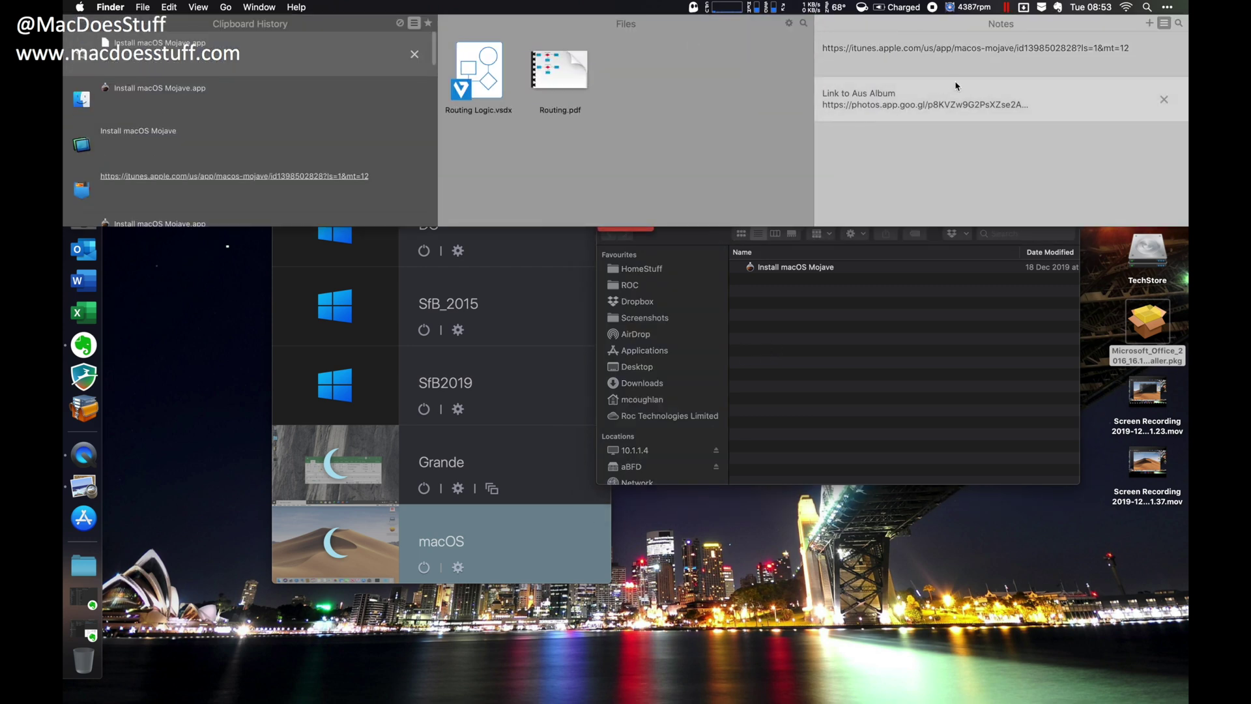
{"action": "left_click", "coordinate": [984, 61]}
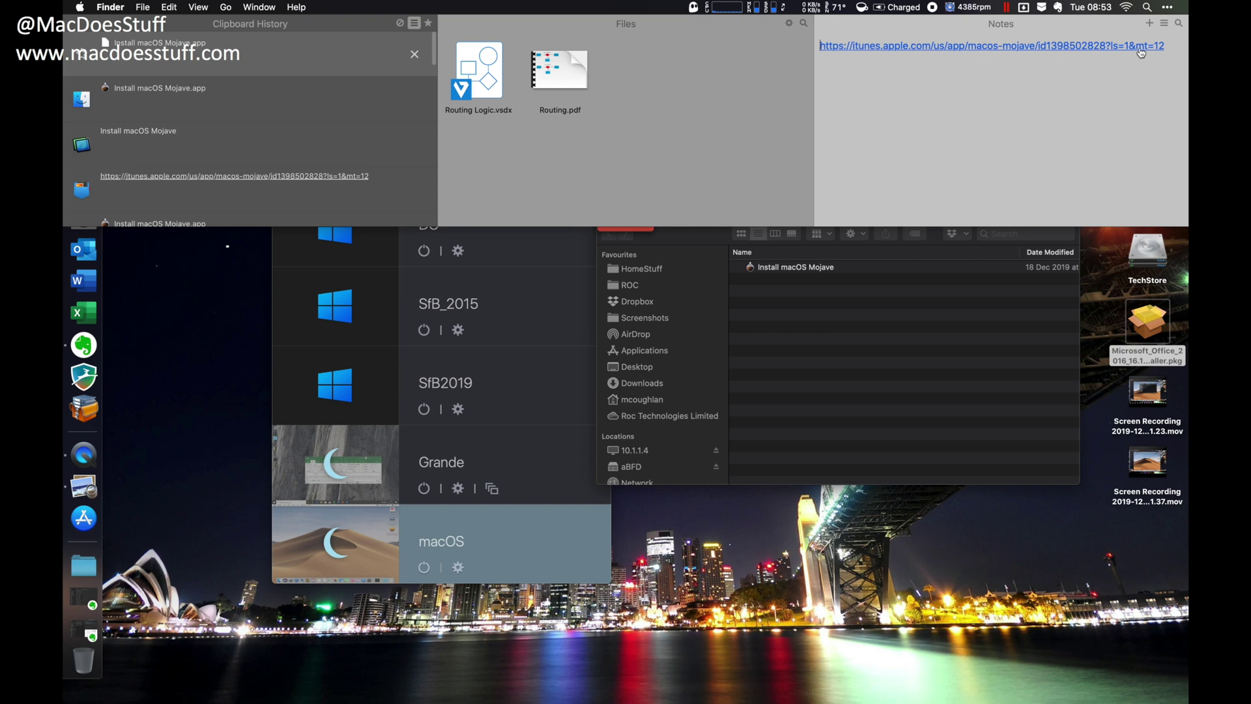
- Open the Mojave link in Google Chrome and let it launch the App Store
{"action": "key", "text": "g"}
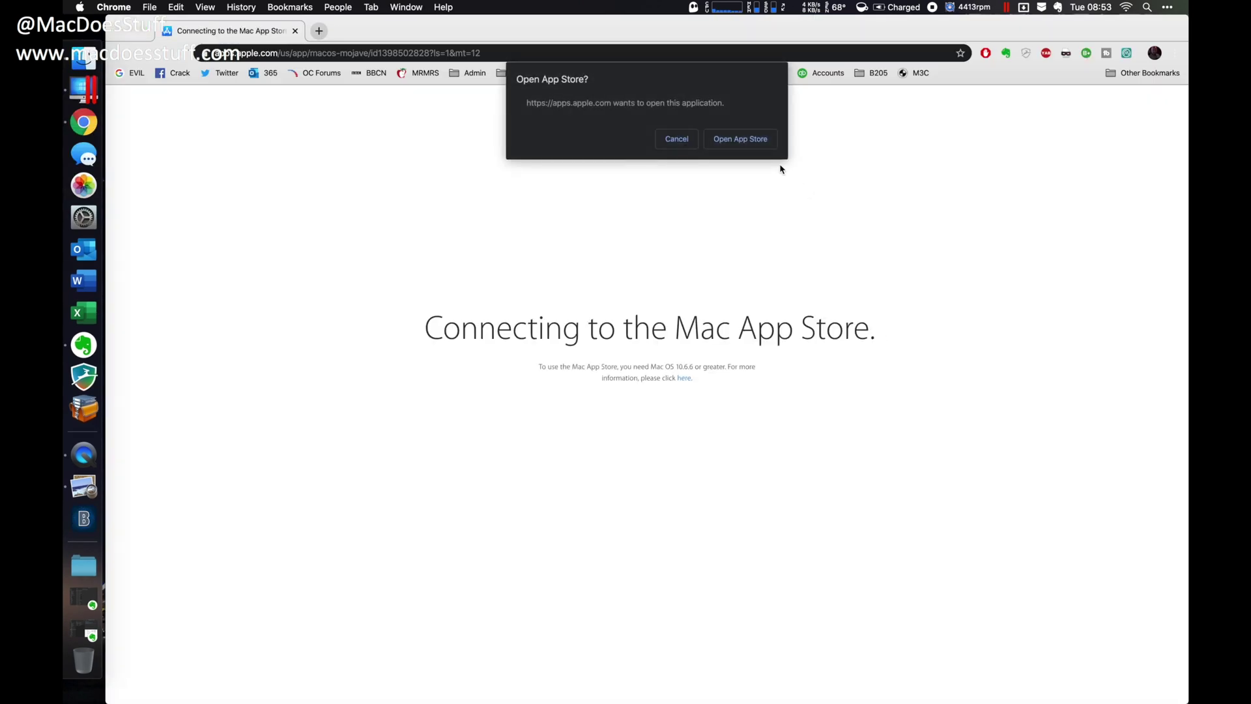
{"action": "left_click", "coordinate": [740, 139]}
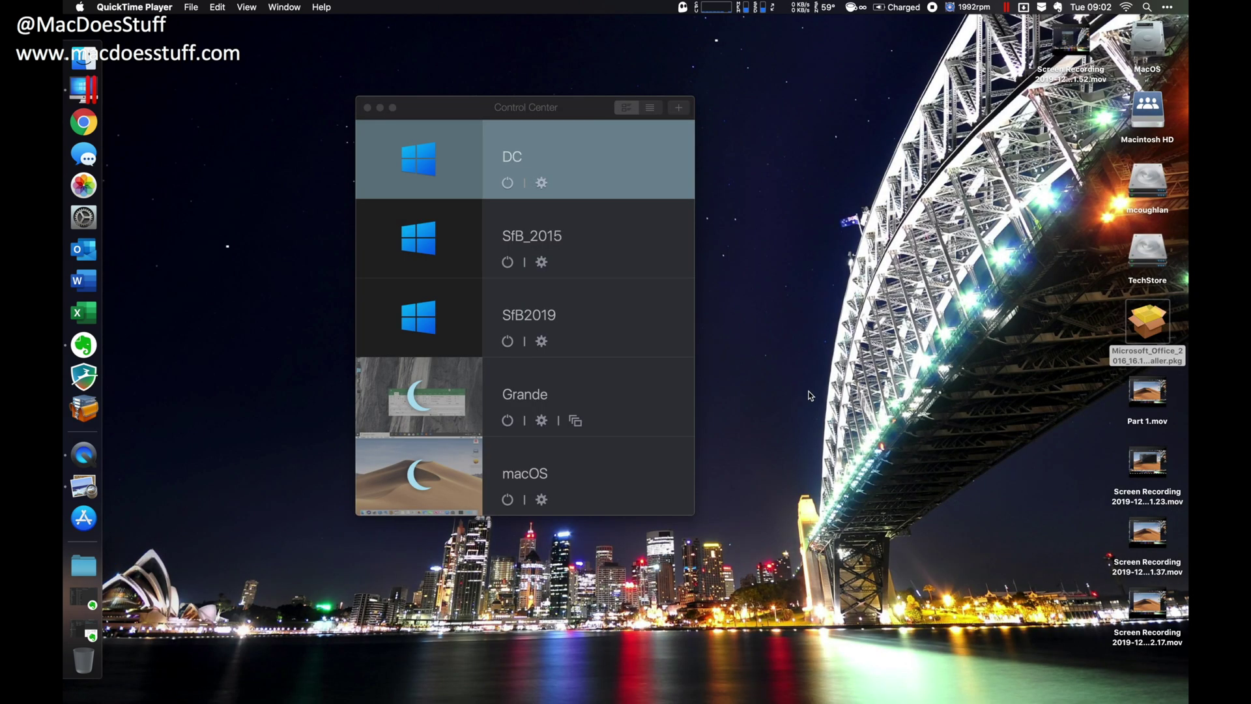
- Start a new VM choosing to install an OS from a DVD or image file
{"action": "left_click", "coordinate": [527, 111]}
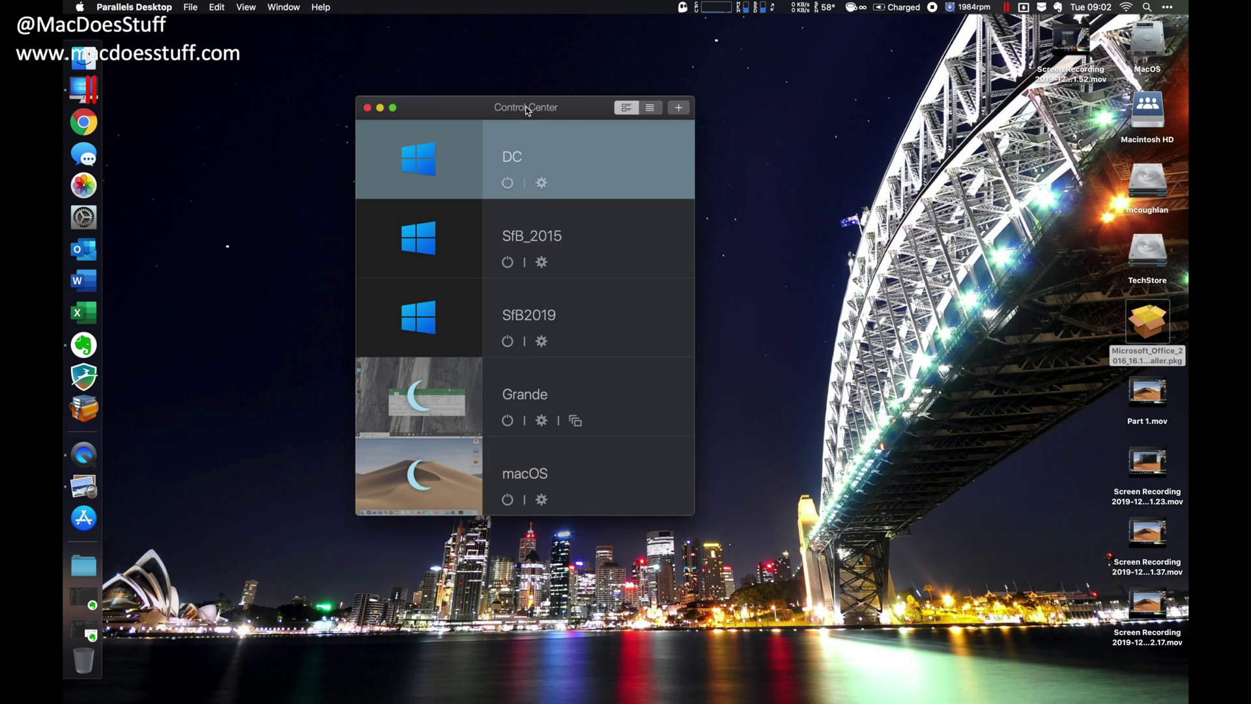
{"action": "left_click", "coordinate": [194, 9]}
{"action": "left_click", "coordinate": [201, 24]}
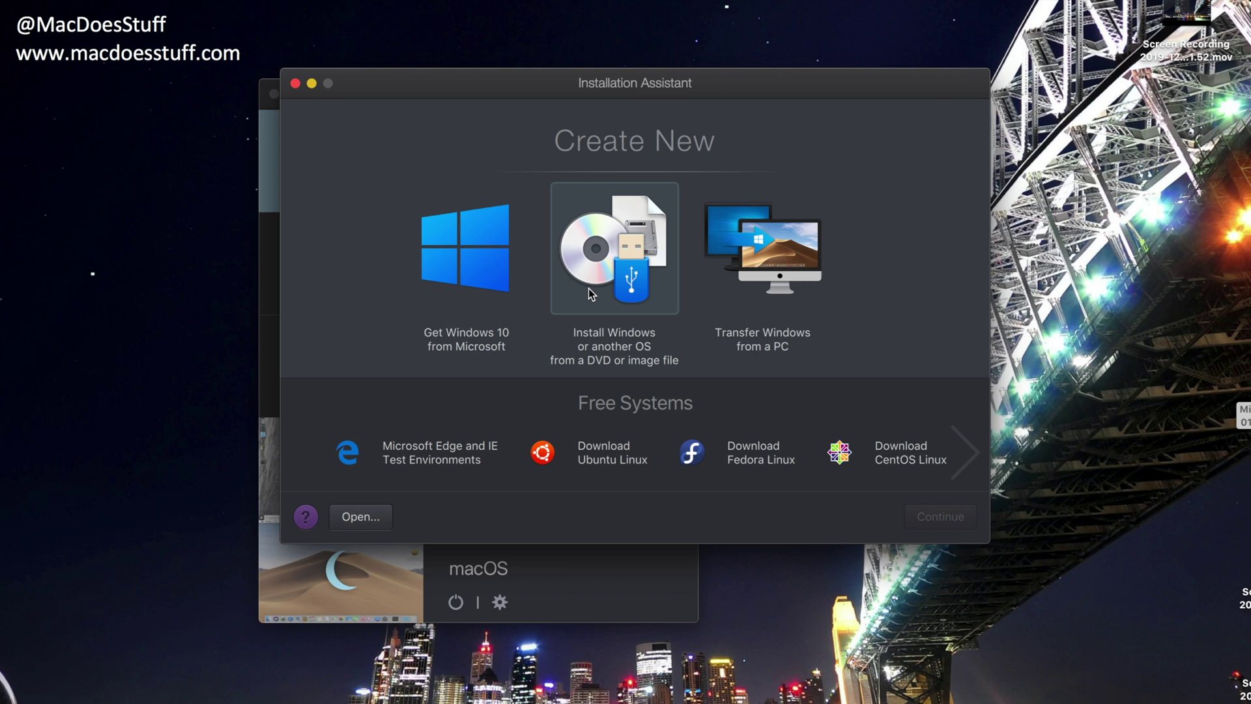
{"action": "left_click", "coordinate": [589, 288]}
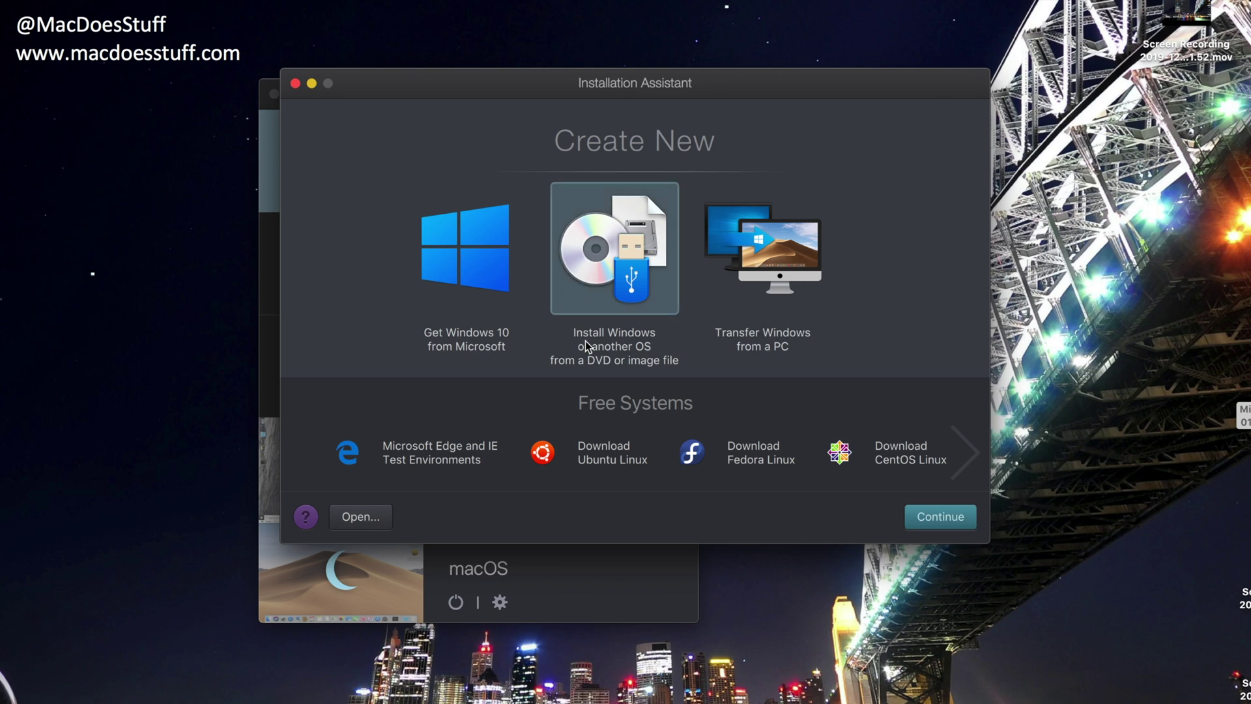
{"action": "left_click", "coordinate": [911, 514]}
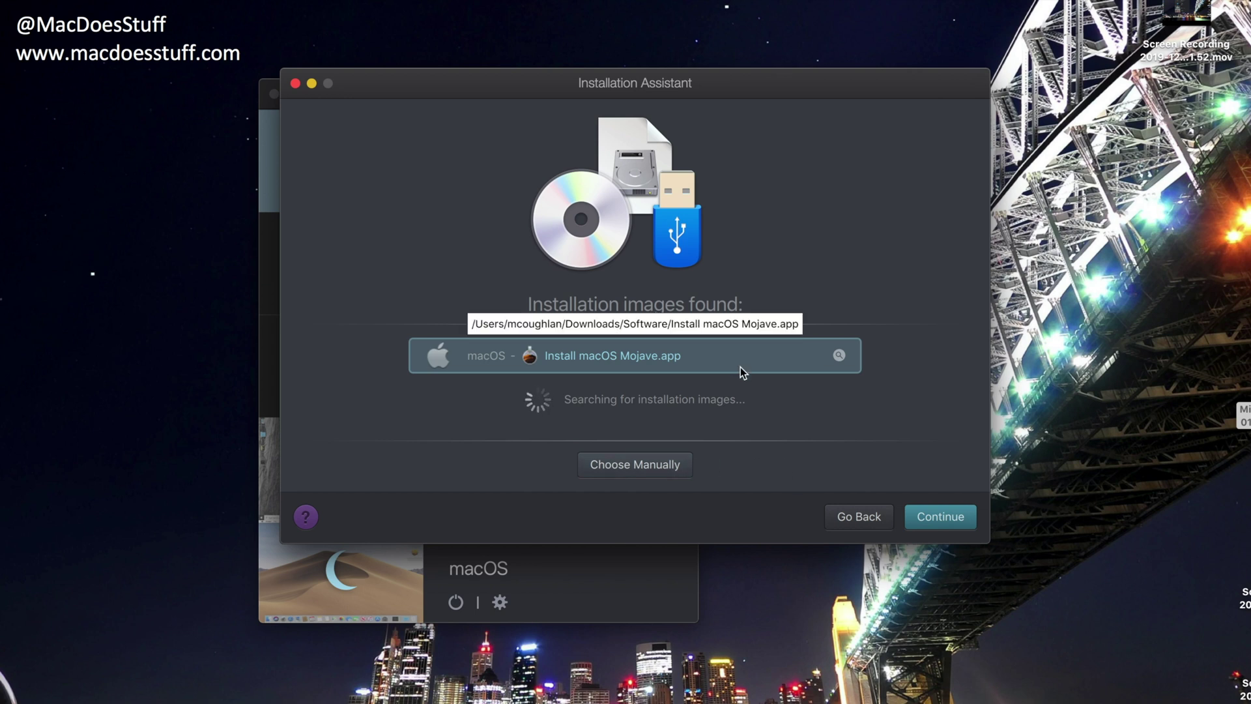
- Use the found Mojave installer and save a bootable macOS disk image from it
{"action": "left_click", "coordinate": [937, 519]}
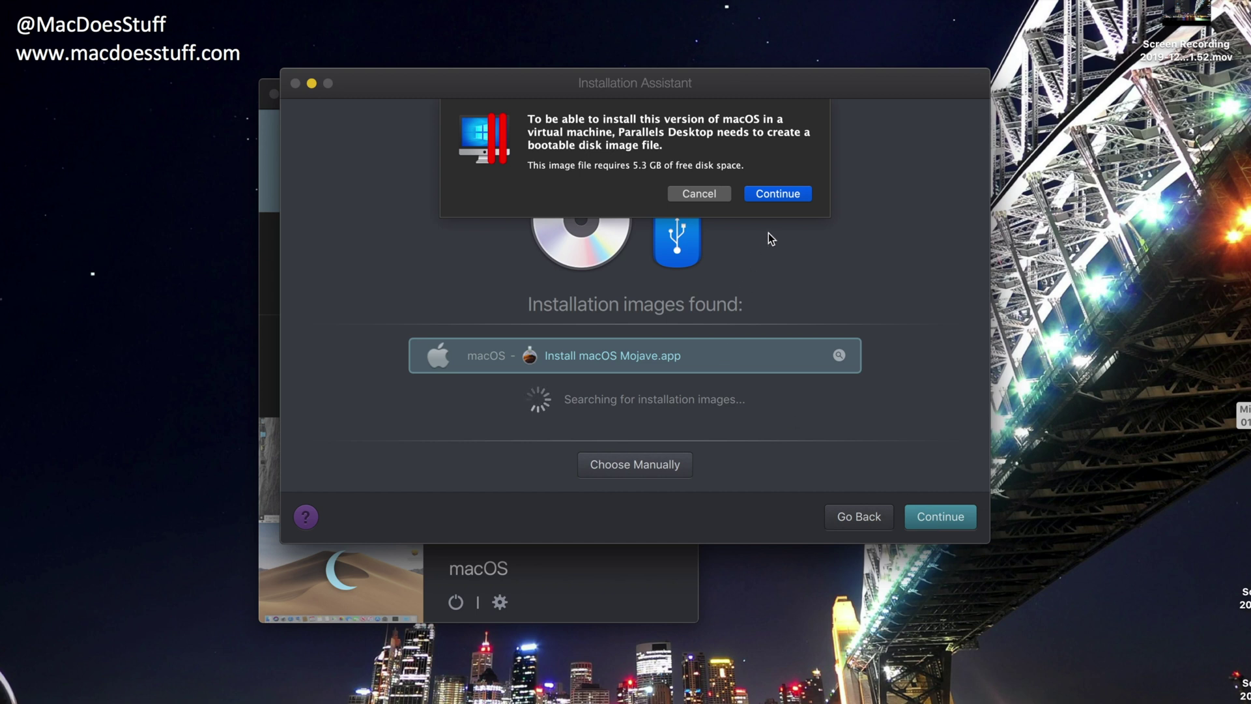
{"action": "left_click", "coordinate": [777, 194]}
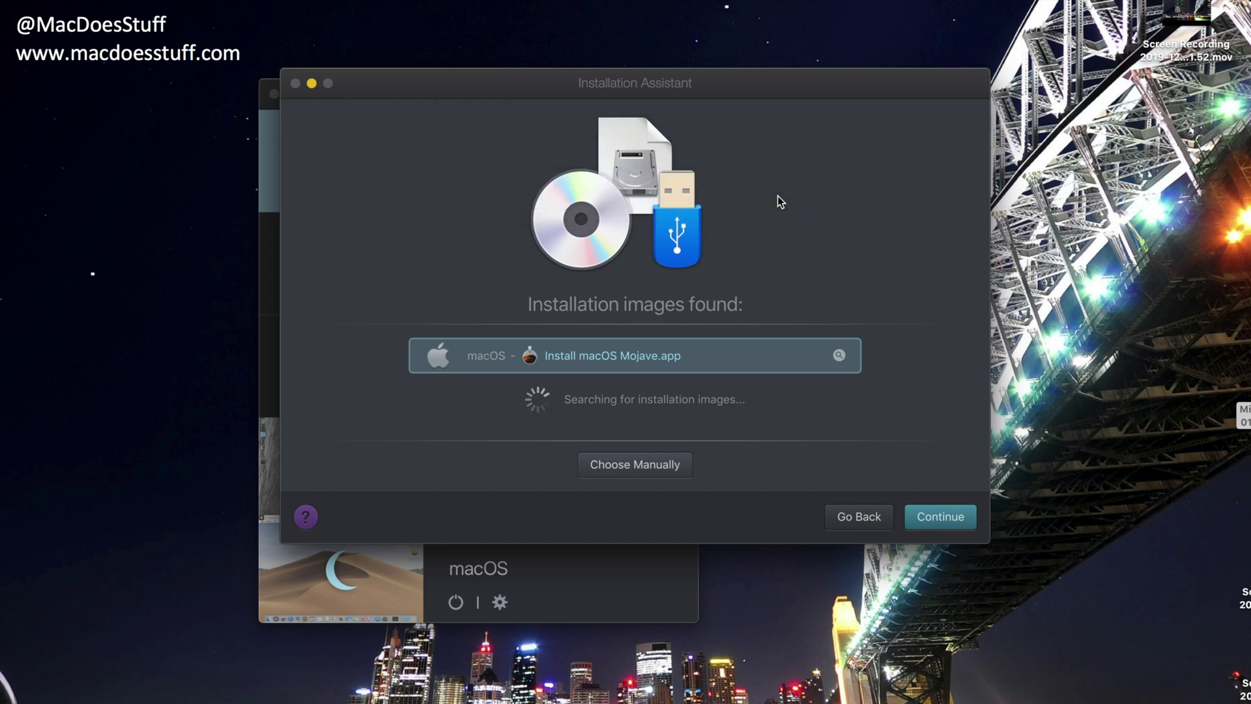
{"action": "left_click", "coordinate": [725, 285]}
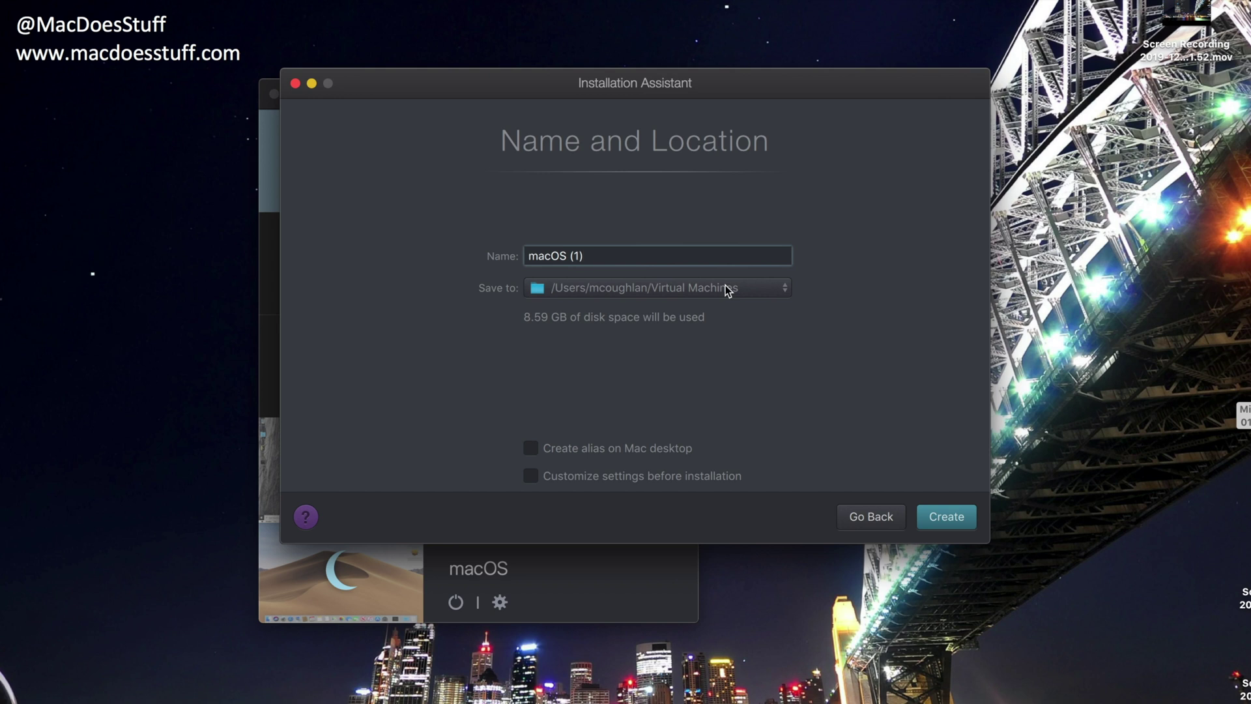
- Rename the VM from macOS (1) to macOS_Demo, enable Customize settings before installation, and create it
{"action": "key", "text": "BackSpace"}
{"action": "key", "text": "BackSpace"}
{"action": "key", "text": "BackSpace"}
{"action": "key", "text": "BackSpace"}
{"action": "type", "text": "_Demo"}
{"action": "left_click", "coordinate": [609, 481]}
{"action": "left_click", "coordinate": [933, 522]}
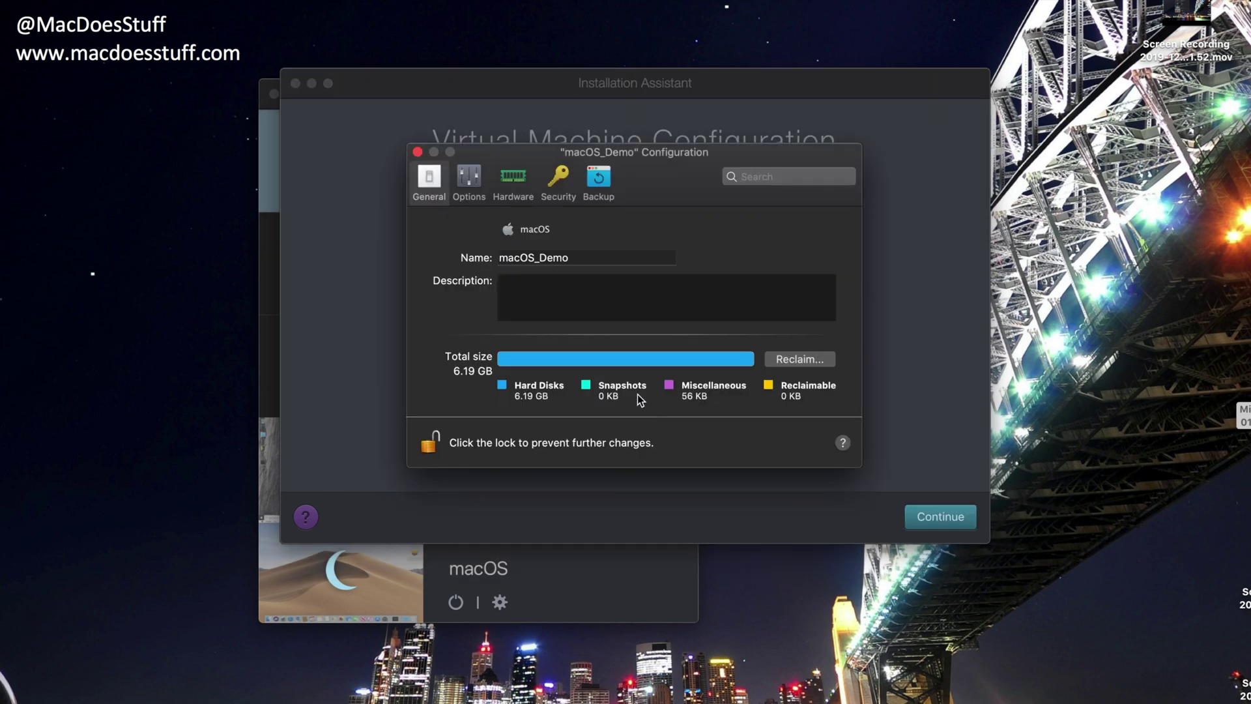
- Set the macOS_Demo hardware to 4 processors and 8192 MB of memory
{"action": "left_click", "coordinate": [514, 187]}
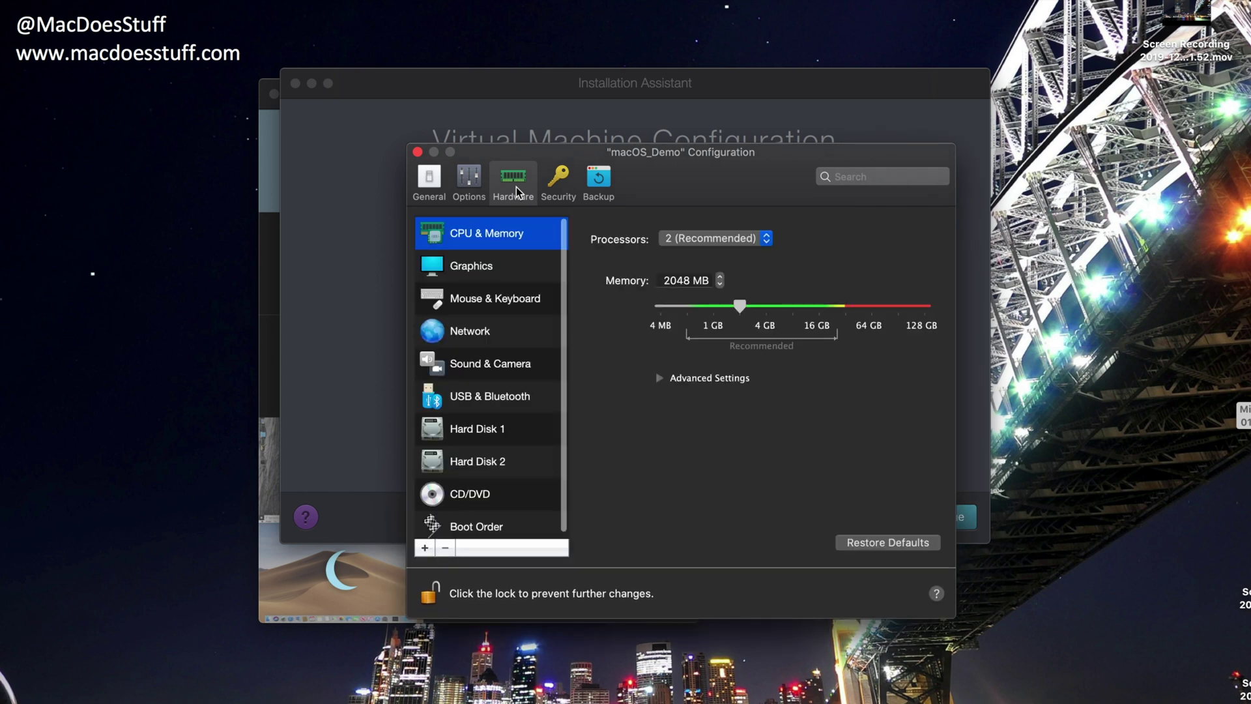
{"action": "left_click", "coordinate": [698, 240]}
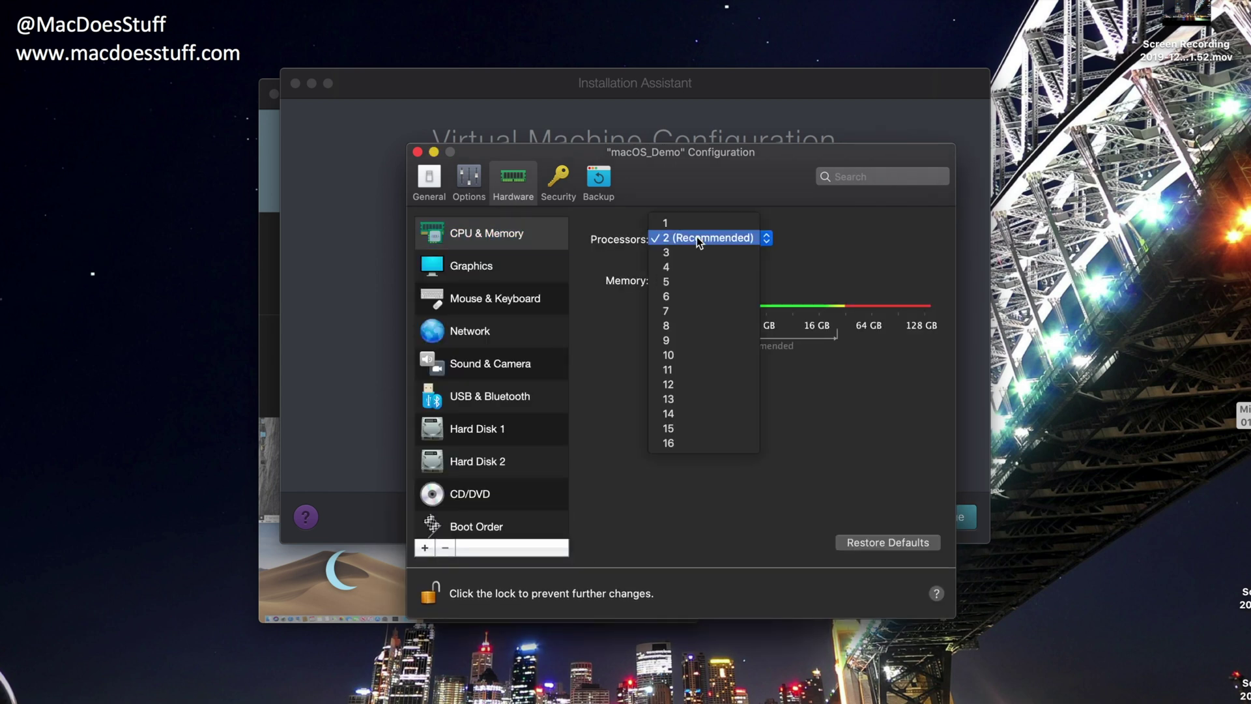
{"action": "left_click", "coordinate": [696, 266]}
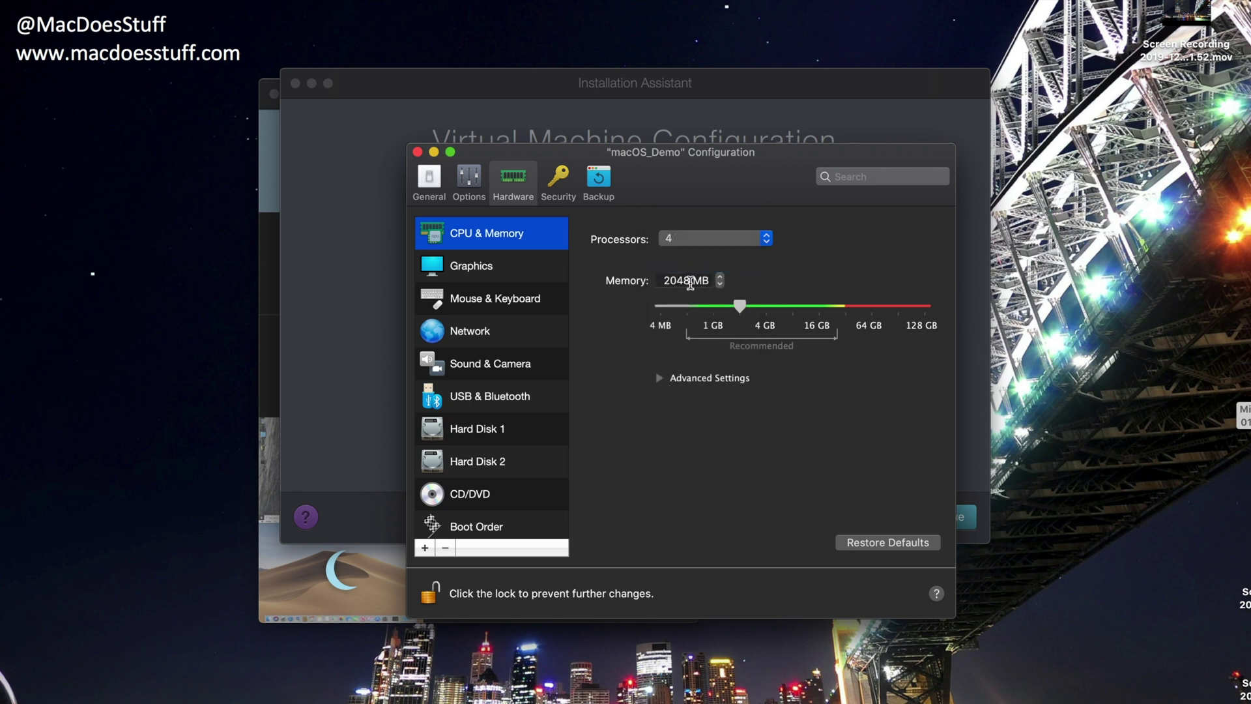
{"action": "left_click_drag", "start_coordinate": [692, 283], "coordinate": [656, 287]}
{"action": "type", "text": "8192"}
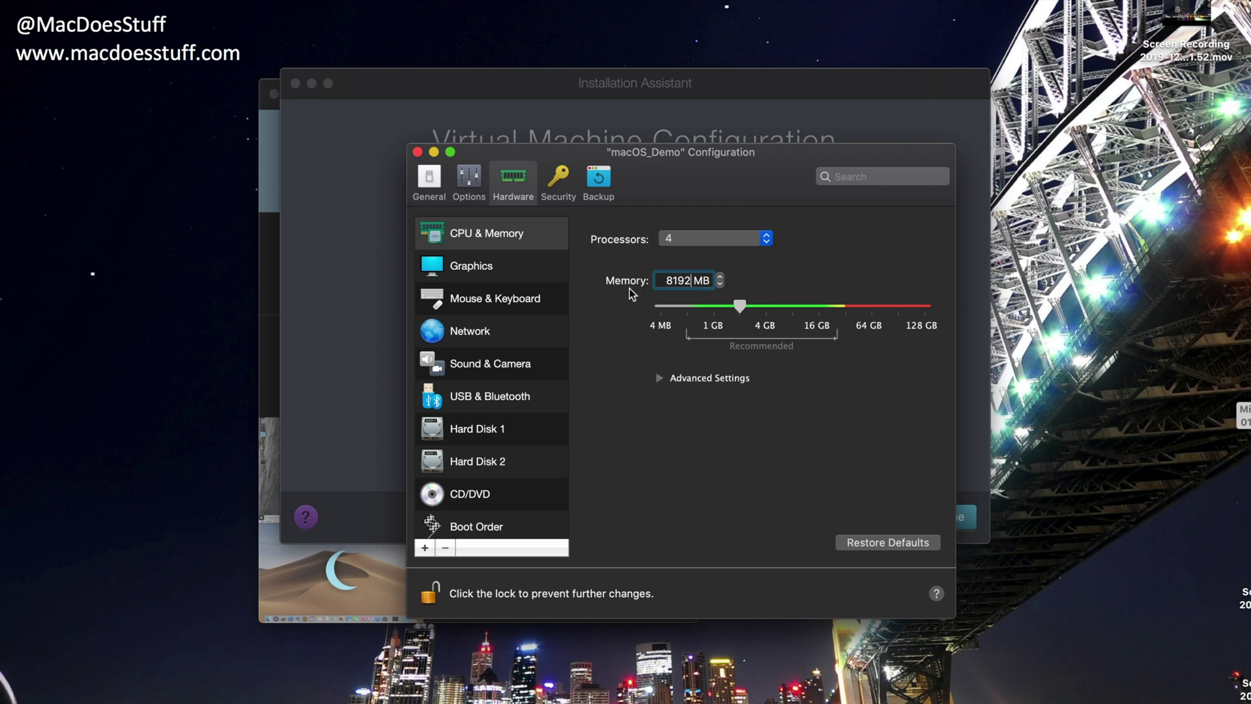
{"action": "left_click", "coordinate": [690, 282]}
- Close the configuration and continue so macOS_Demo boots to the installer's Language screen
{"action": "left_click", "coordinate": [420, 154]}
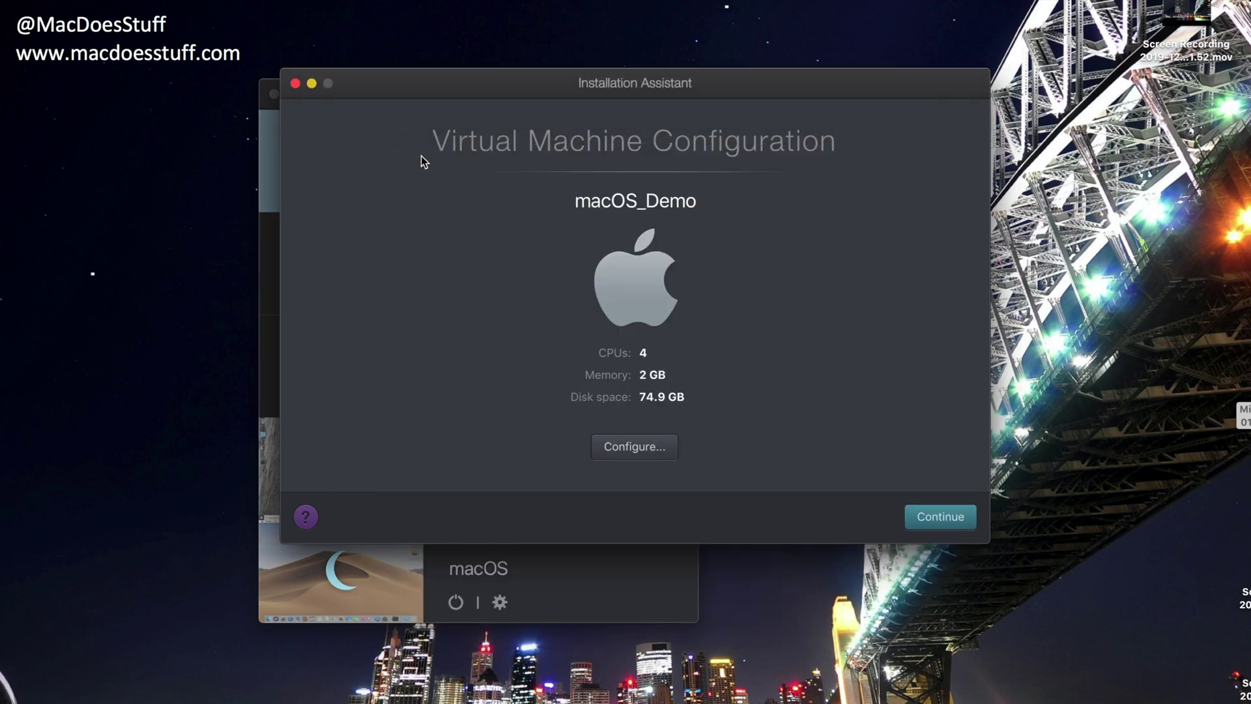
{"action": "left_click", "coordinate": [932, 521]}
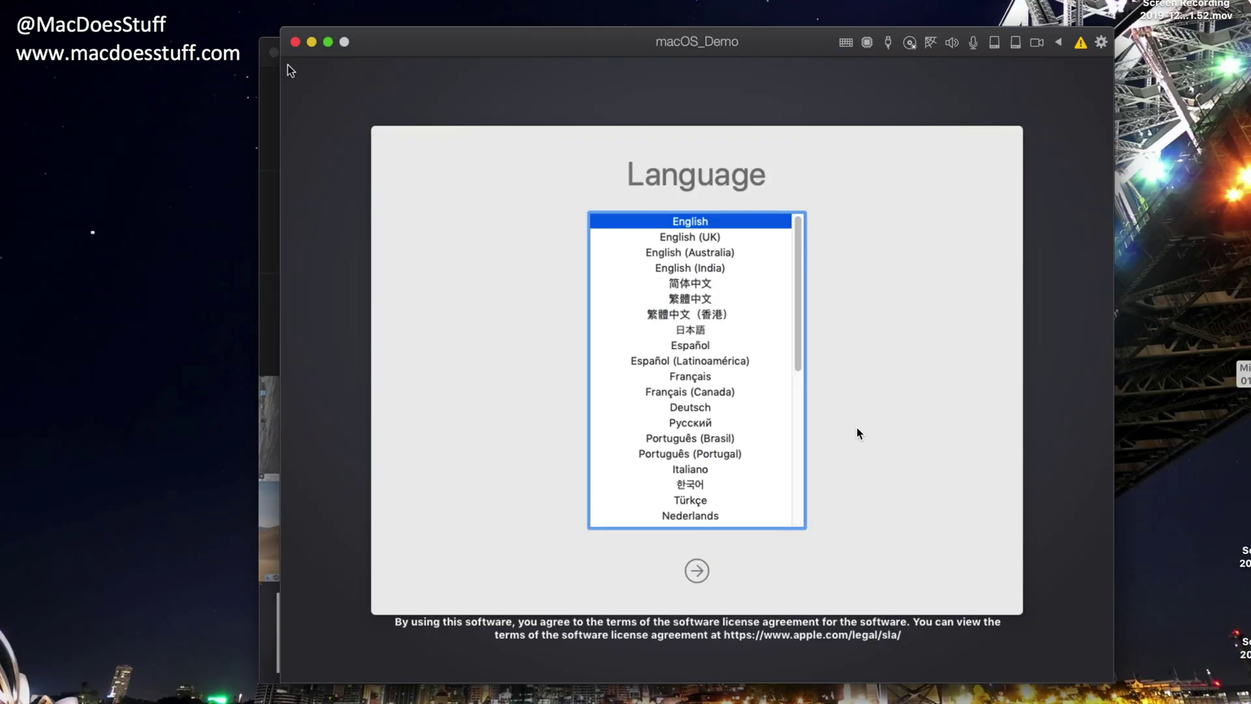
- Choose English (UK) as the language and select Install macOS
{"action": "left_click", "coordinate": [715, 237]}
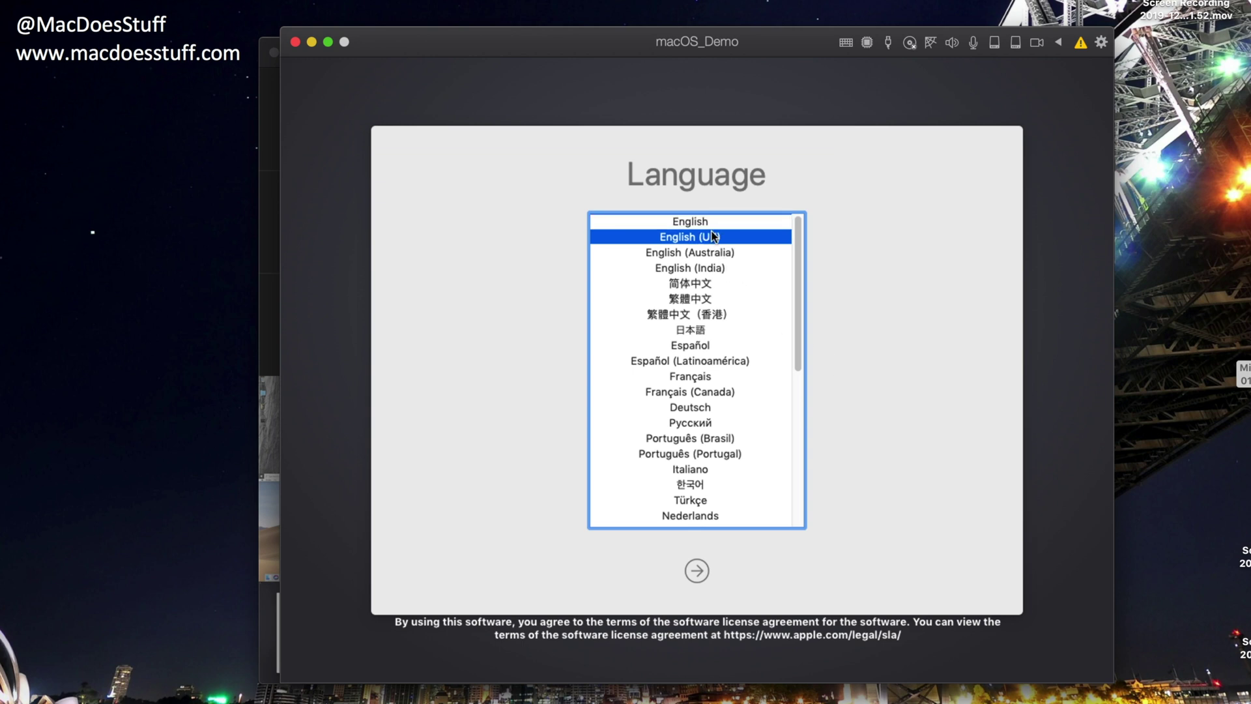
{"action": "left_click", "coordinate": [691, 579]}
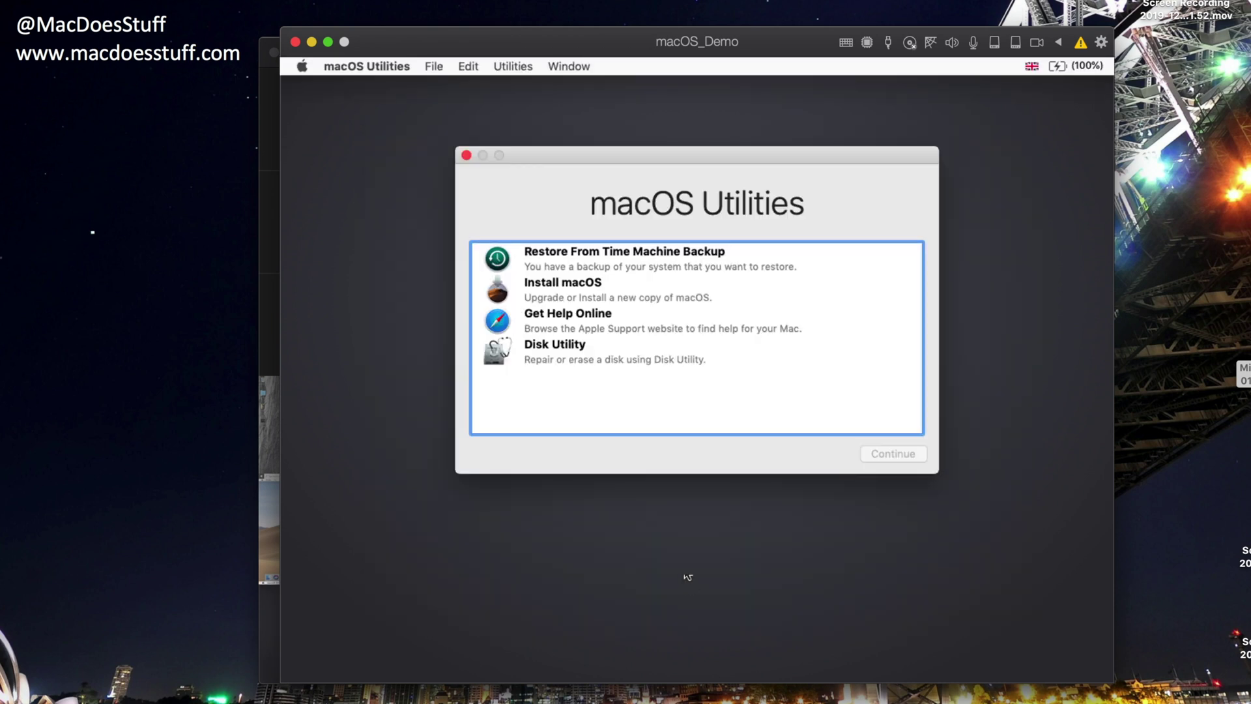
{"action": "left_click", "coordinate": [599, 298]}
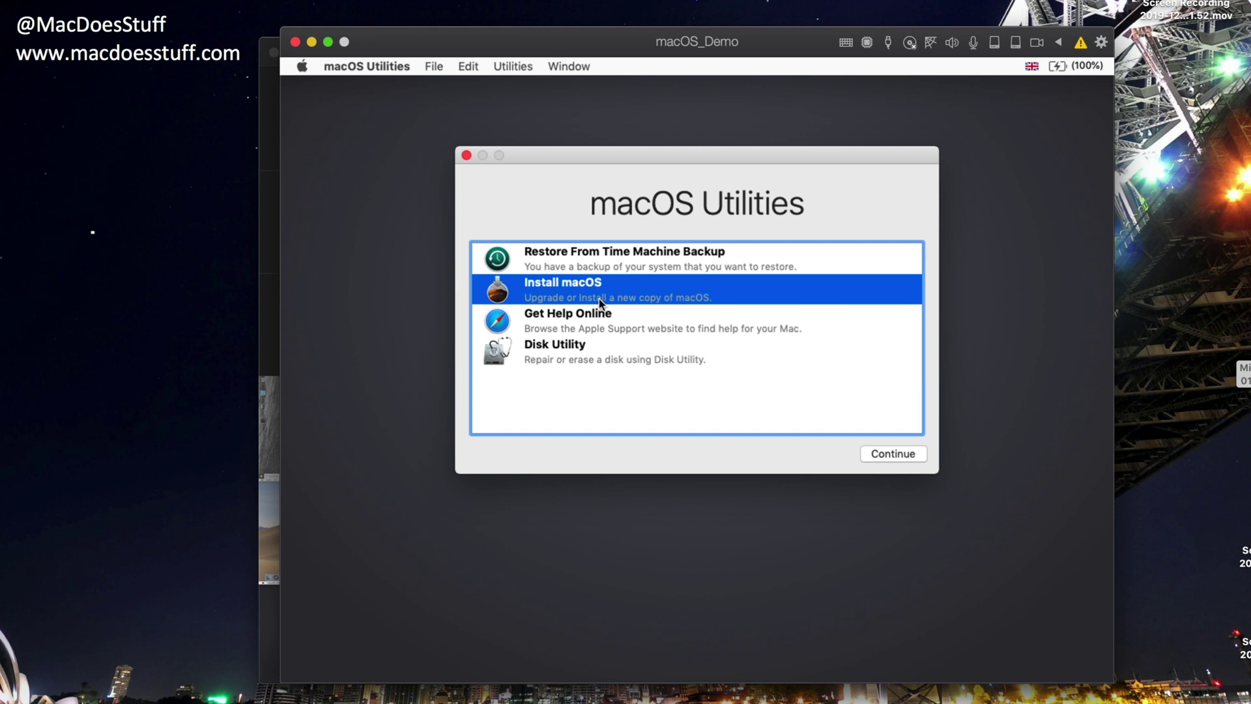
{"action": "left_click", "coordinate": [876, 455]}
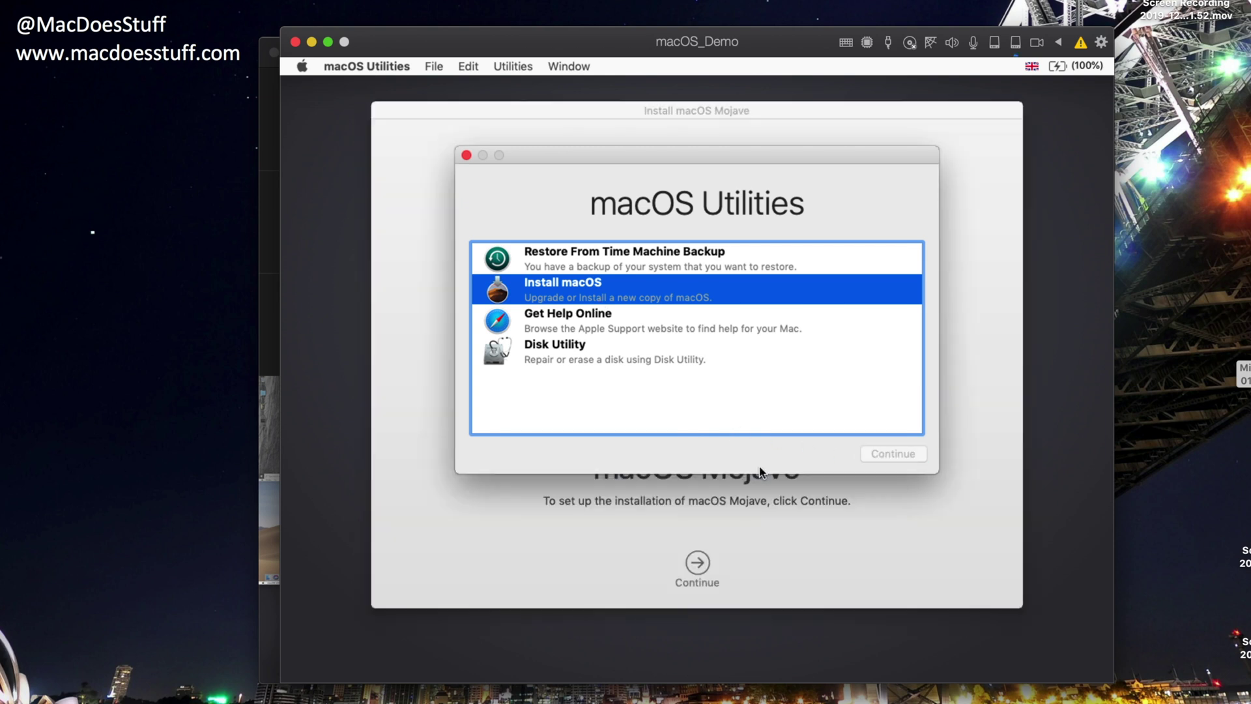
- Accept the Mojave licence and install it onto Macintosh HD
{"action": "left_click", "coordinate": [699, 565]}
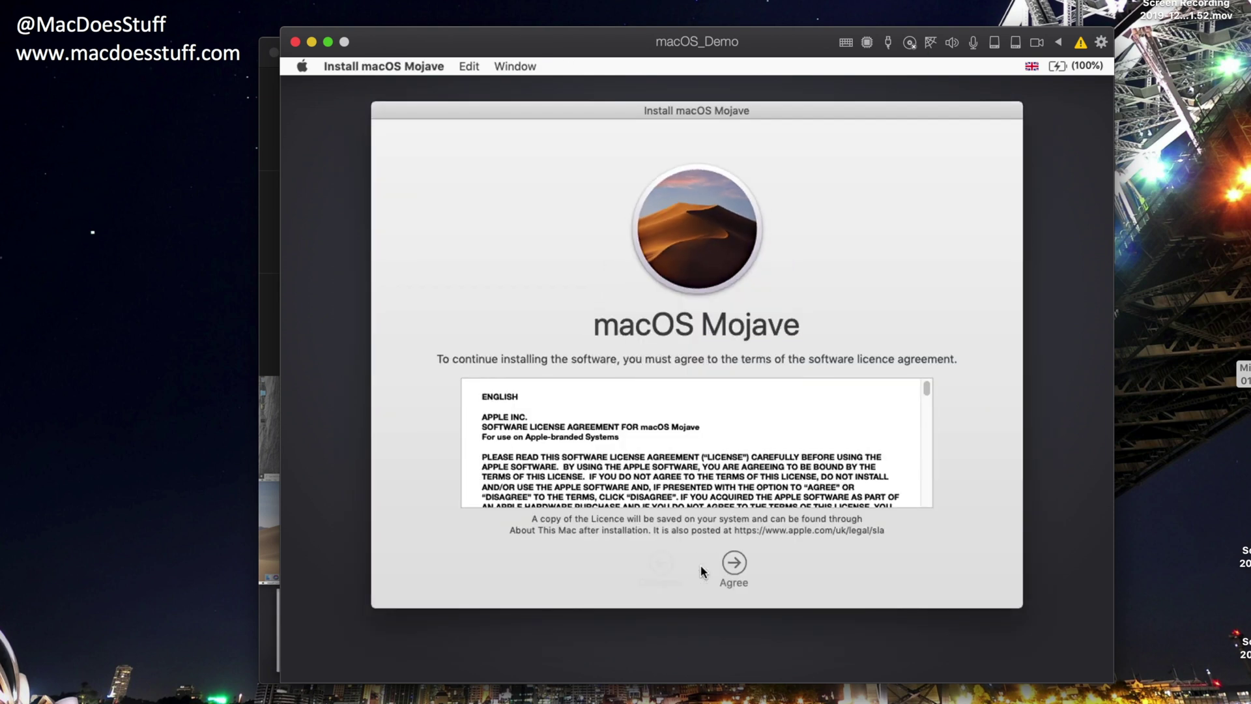
{"action": "left_click", "coordinate": [742, 566]}
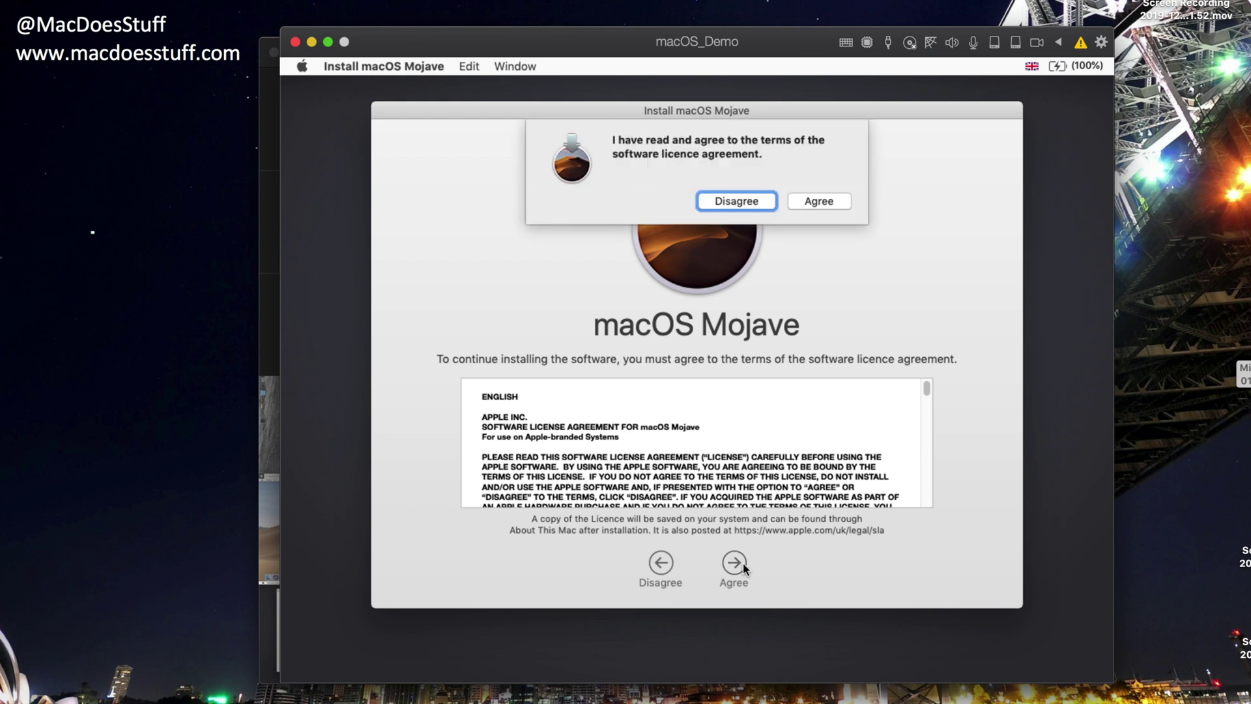
{"action": "left_click", "coordinate": [820, 201]}
{"action": "left_click", "coordinate": [639, 452]}
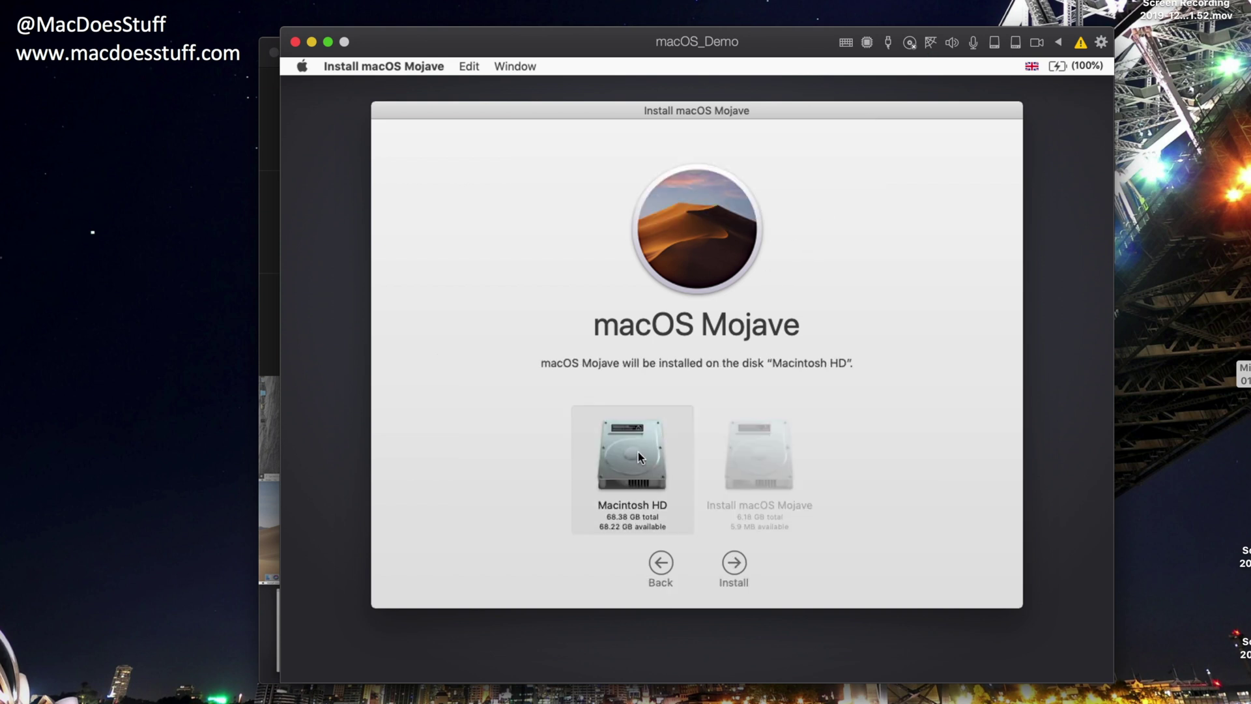
{"action": "left_click", "coordinate": [734, 564]}
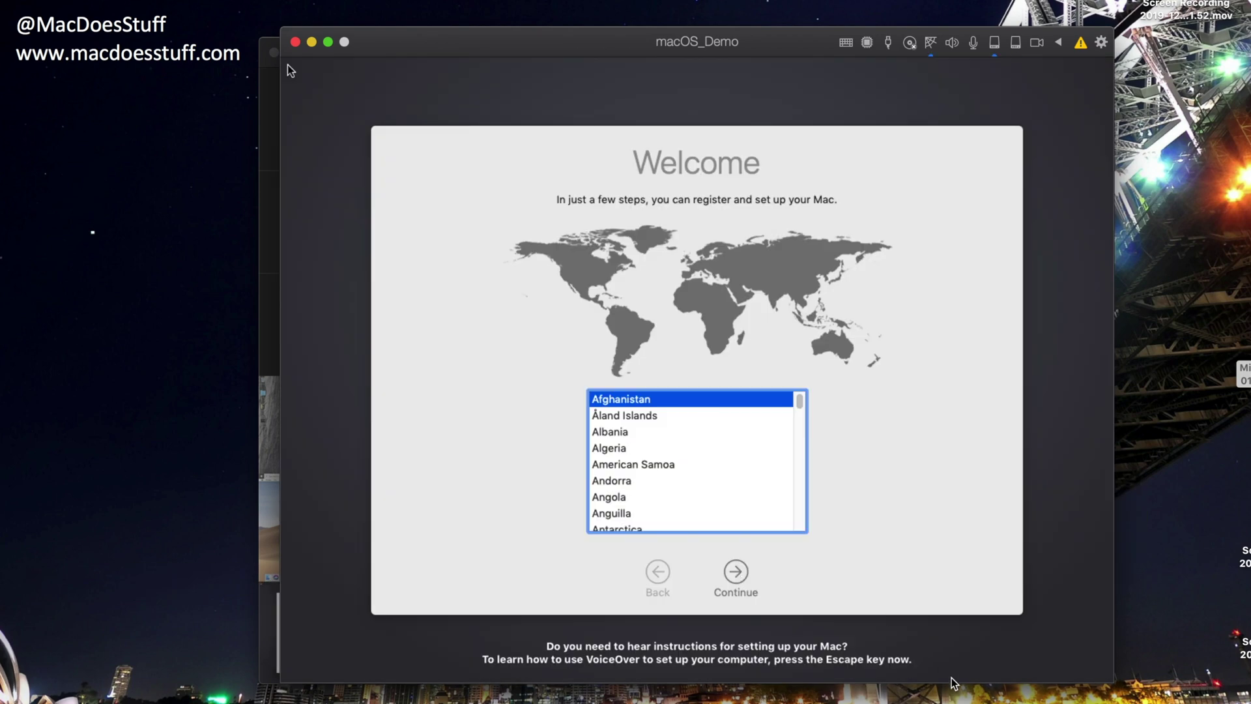
- Choose United Kingdom as the country and keep the British keyboard layout
{"action": "left_click", "coordinate": [741, 499]}
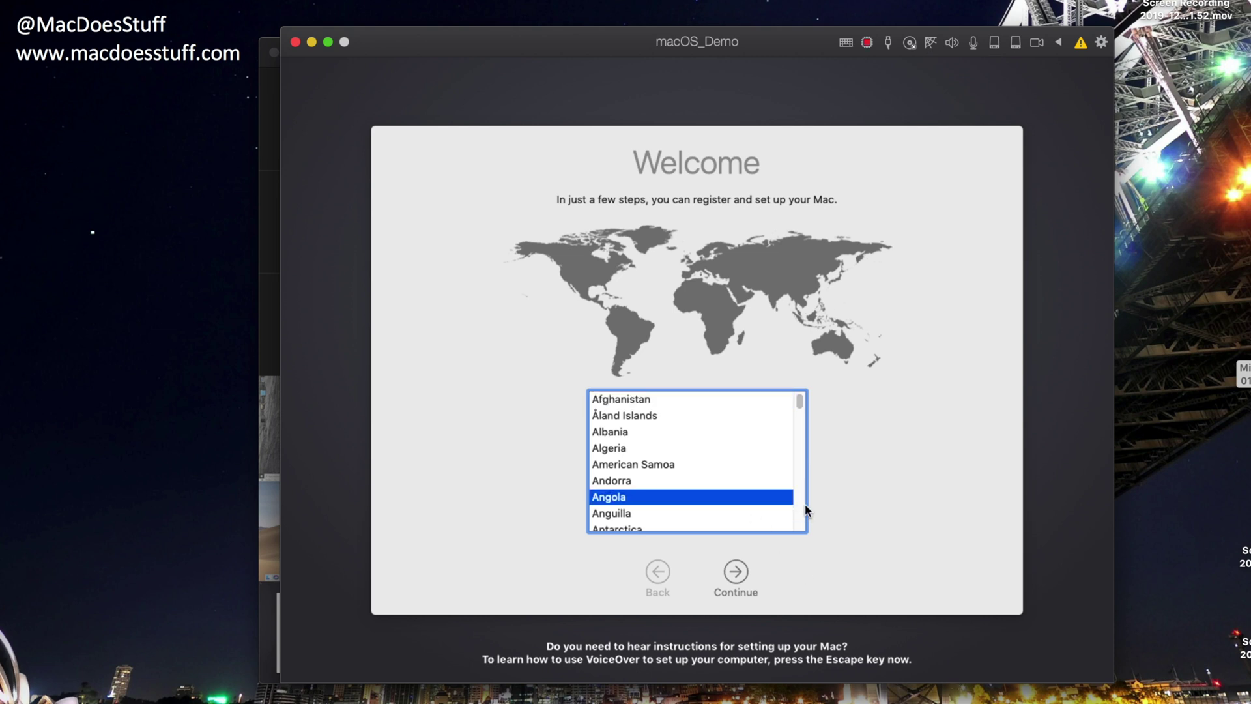
{"action": "left_click_drag", "start_coordinate": [800, 400], "coordinate": [802, 516]}
{"action": "left_click", "coordinate": [632, 448]}
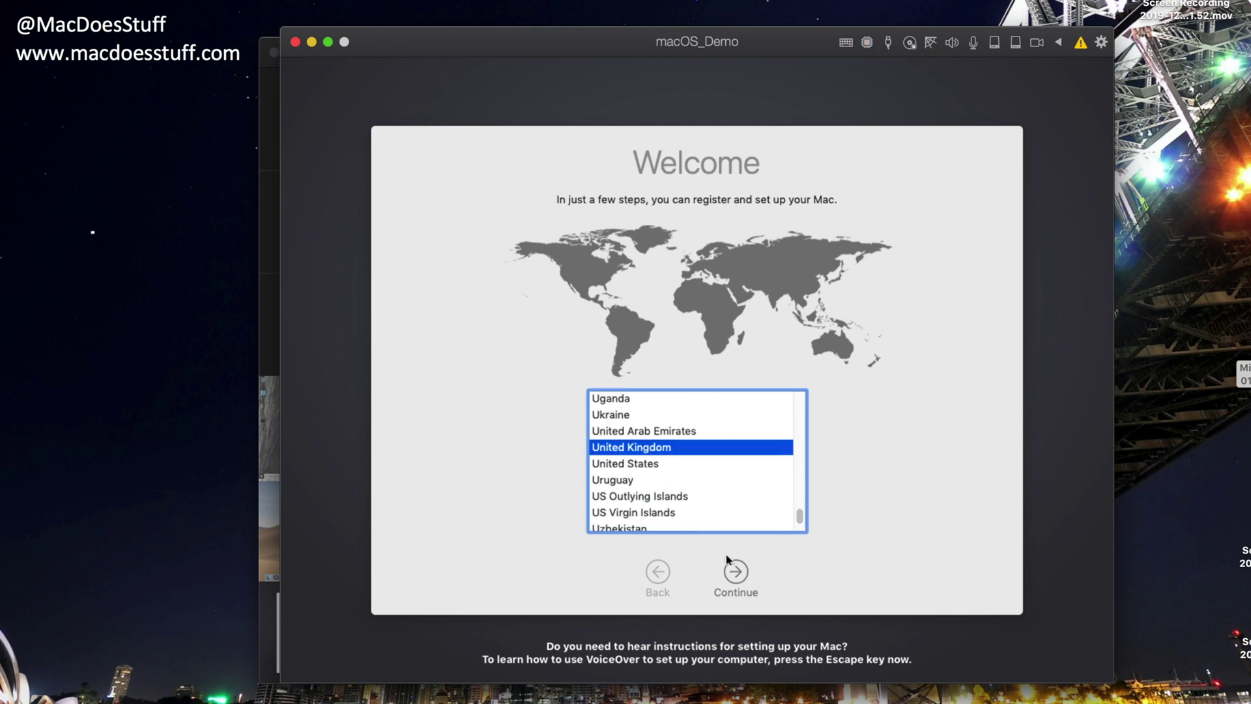
{"action": "left_click", "coordinate": [744, 579]}
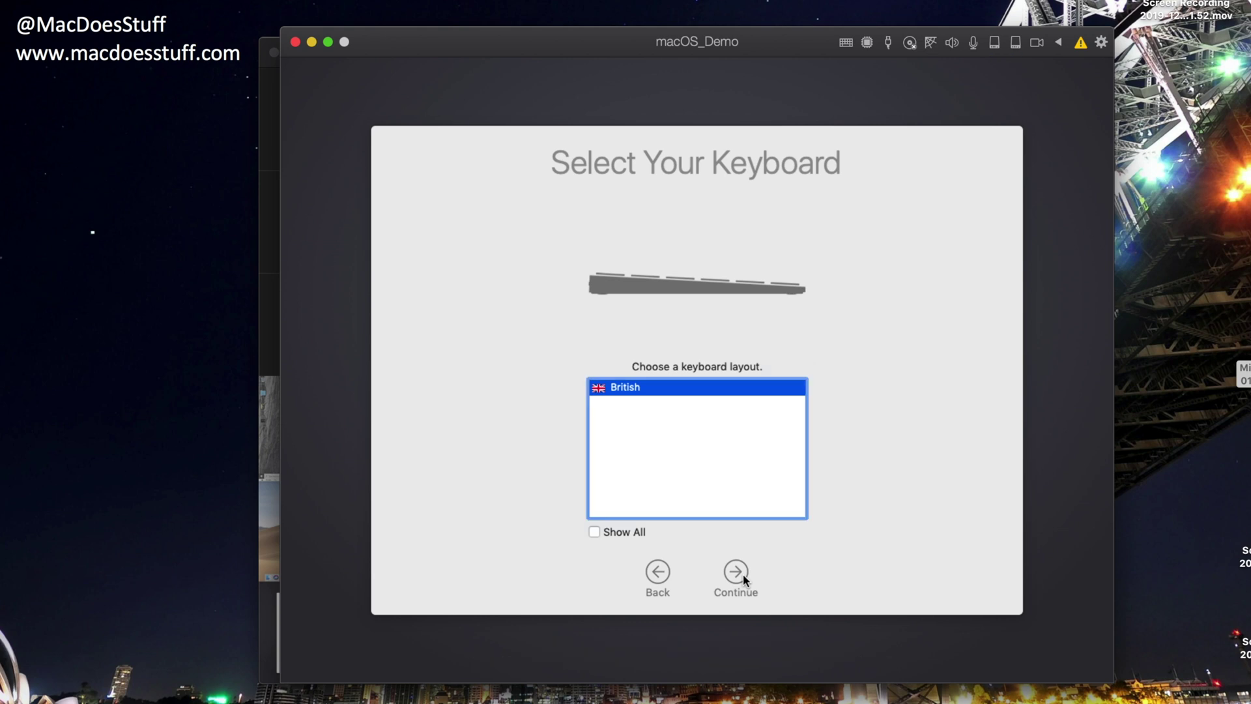
{"action": "left_click", "coordinate": [740, 572]}
- Pass the privacy notice, skip data transfer and Apple ID sign-in, and agree to the terms
{"action": "left_click", "coordinate": [740, 572]}
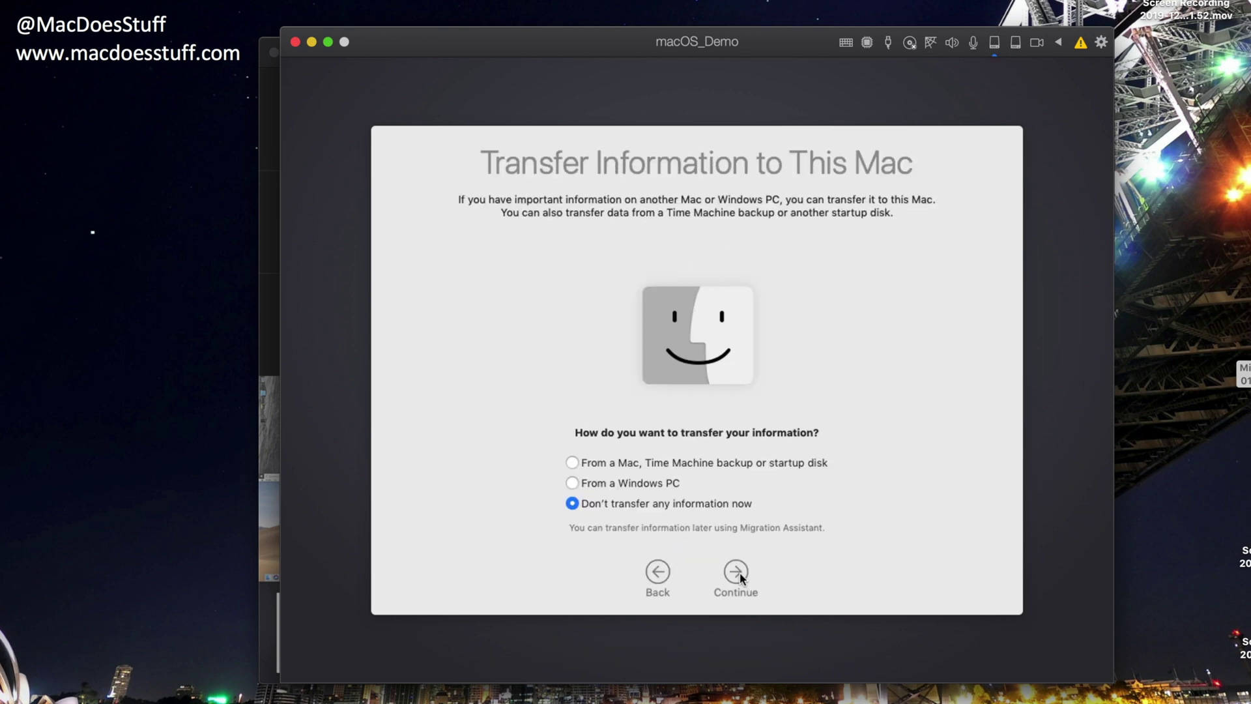
{"action": "left_click", "coordinate": [741, 572]}
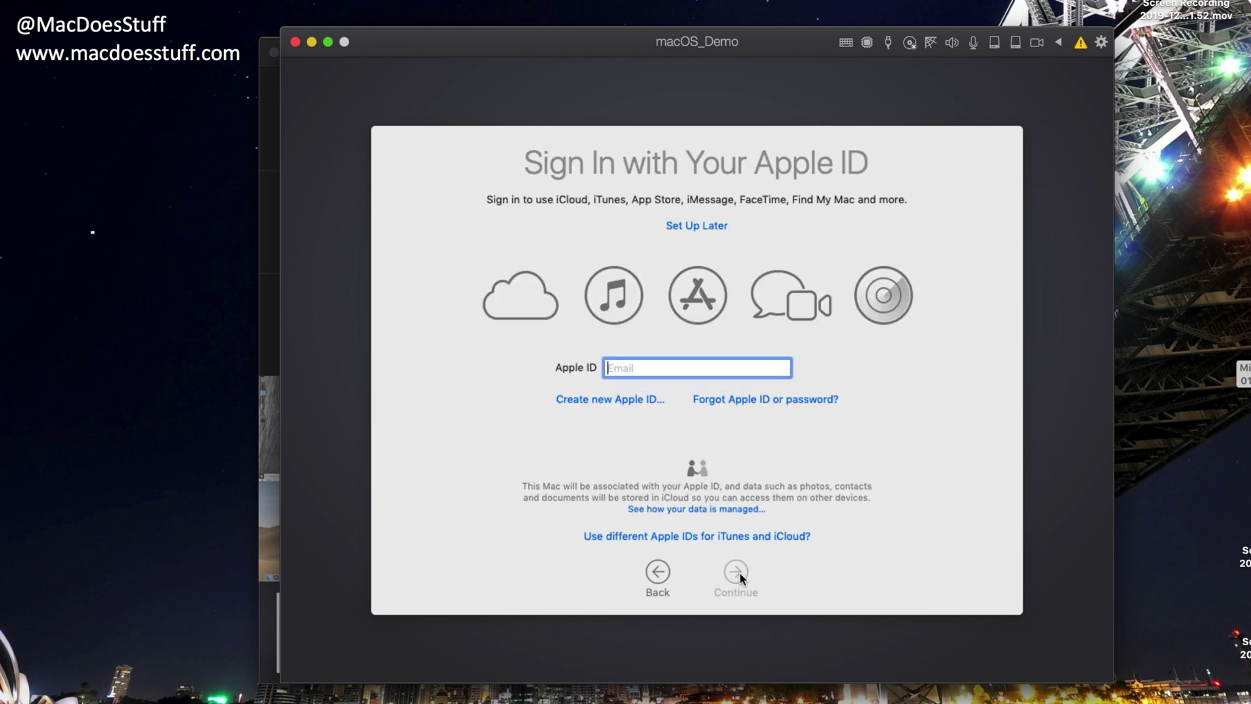
{"action": "left_click", "coordinate": [696, 227]}
{"action": "left_click", "coordinate": [800, 212]}
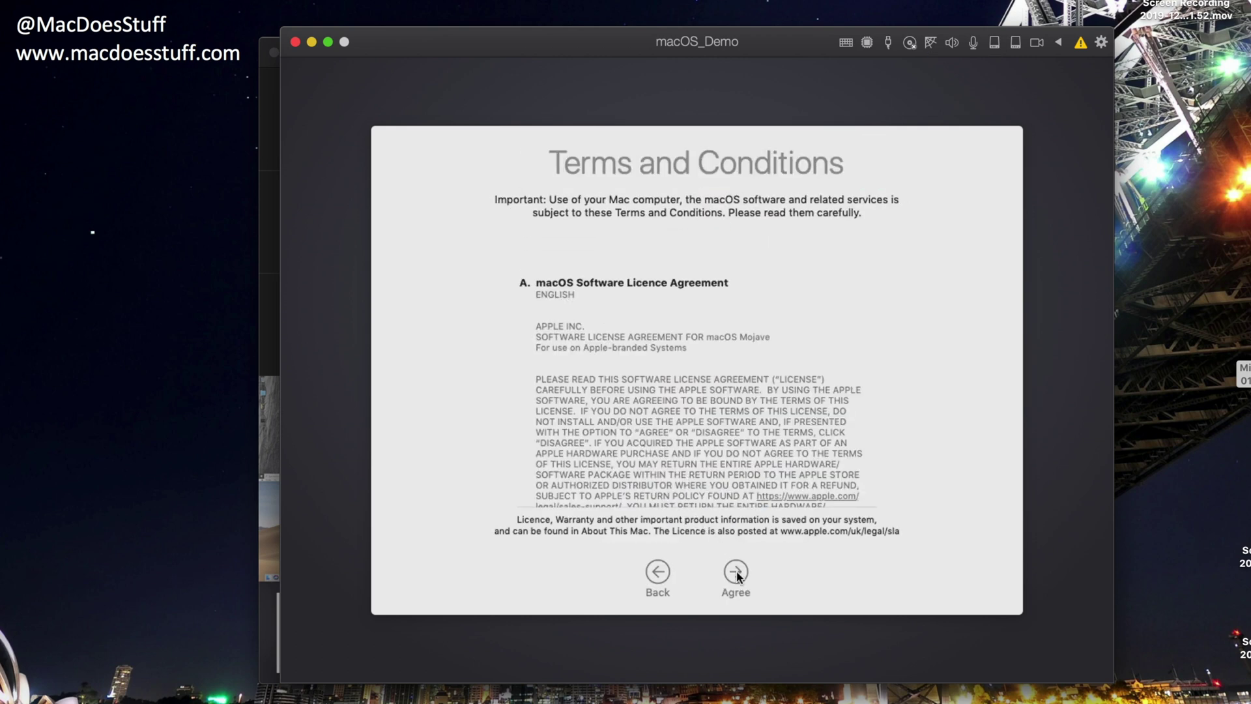
{"action": "left_click", "coordinate": [736, 573]}
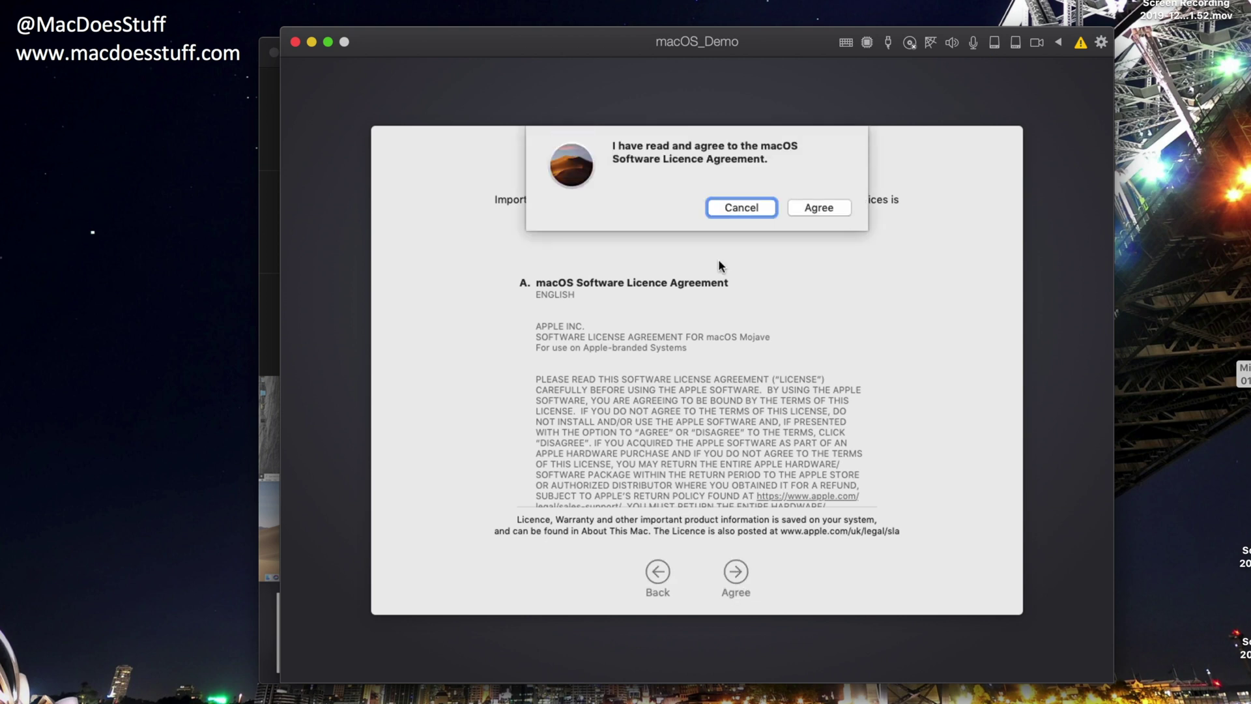
- Confirm the licence and enter the account's full name, account name, password, verification and hint
{"action": "left_click", "coordinate": [808, 210]}
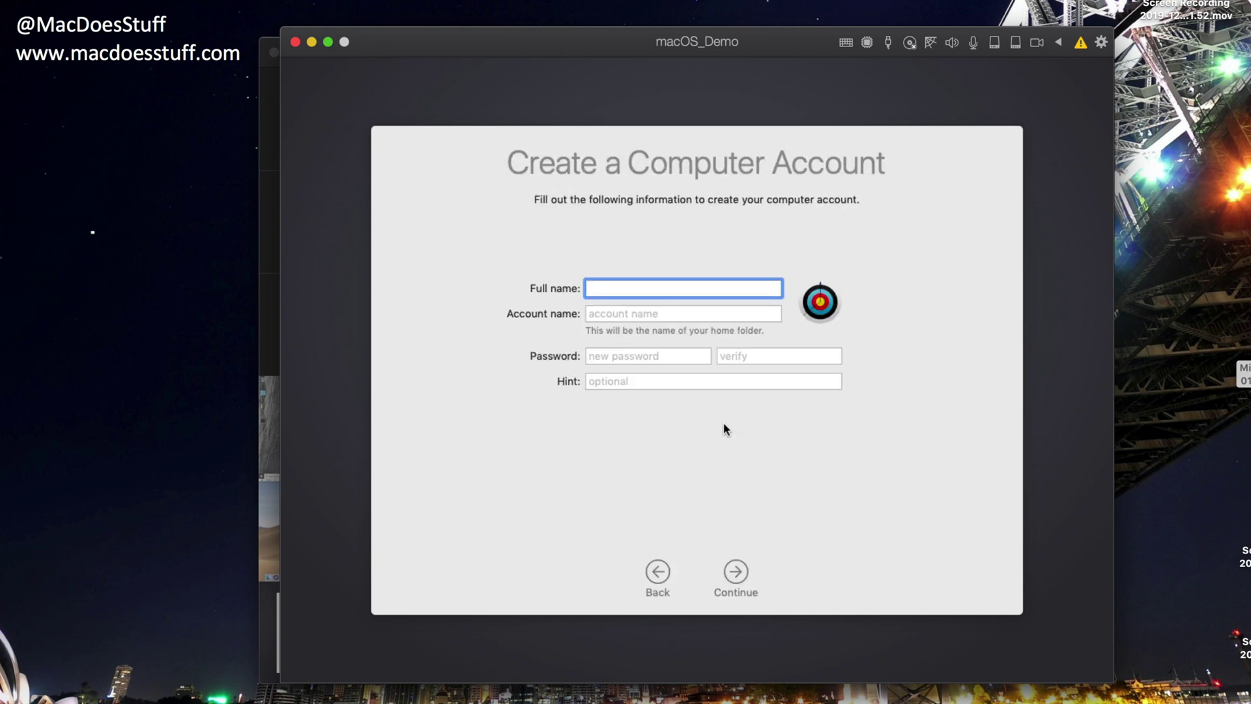
{"action": "type", "text": "Mark Coughlan"}
{"action": "key", "text": "Tab"}
{"action": "type", "text": "Mark Coughlan"}
{"action": "key", "text": "Tab"}
{"action": "type", "text": "password1234"}
{"action": "key", "text": "Tab"}
{"action": "type", "text": "password1234"}
{"action": "key", "text": "Tab"}
{"action": "type", "text": "Nope"}
- Create the account, accept the Express Set Up defaults and keep the Light look
{"action": "left_click", "coordinate": [736, 573]}
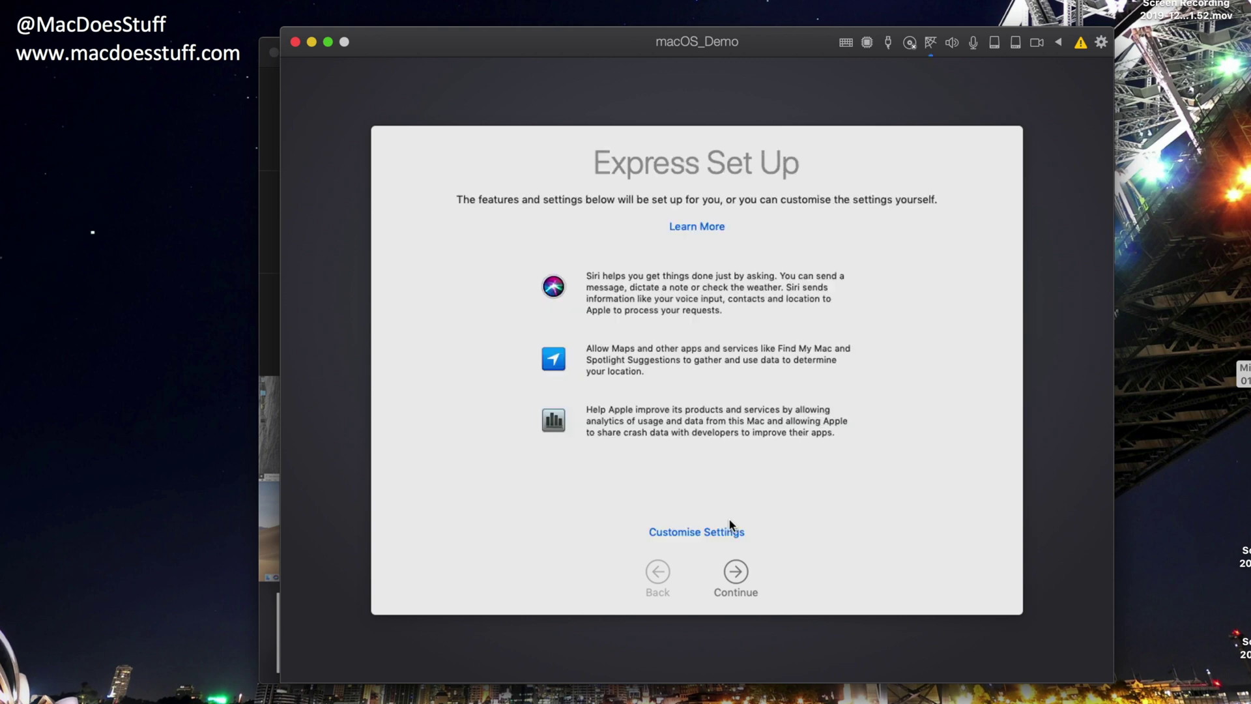
{"action": "left_click", "coordinate": [734, 576]}
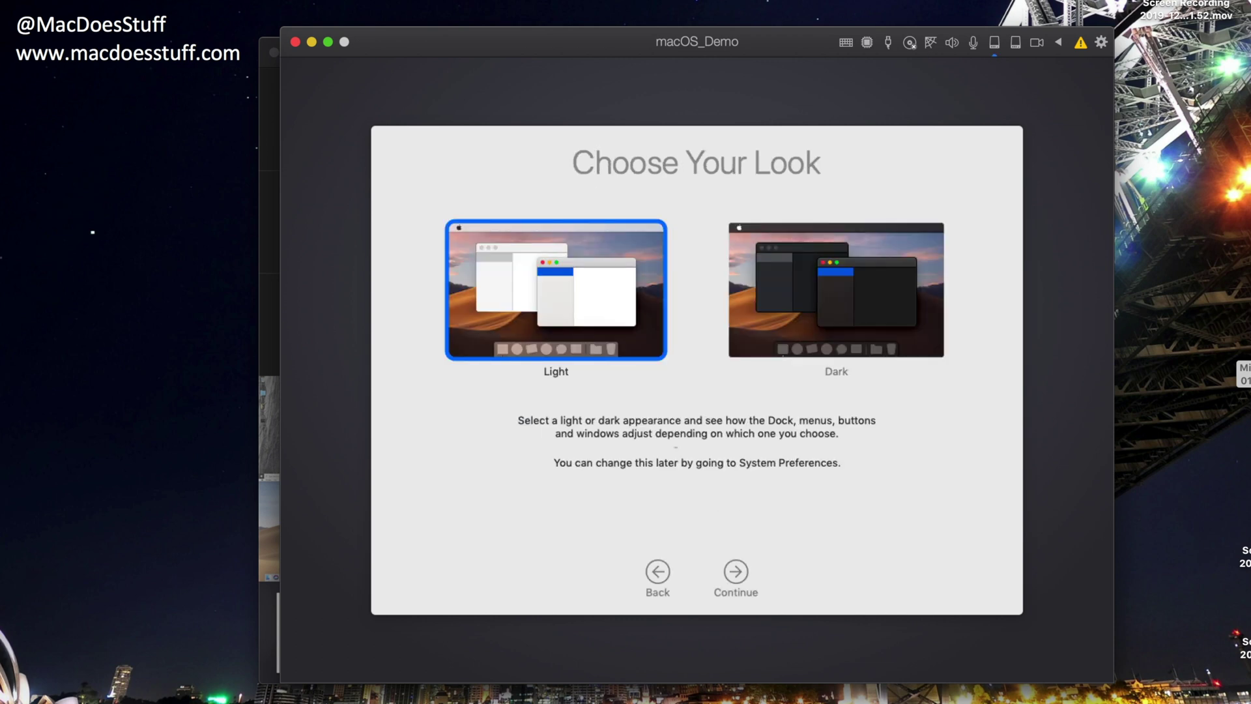
{"action": "left_click", "coordinate": [733, 577]}
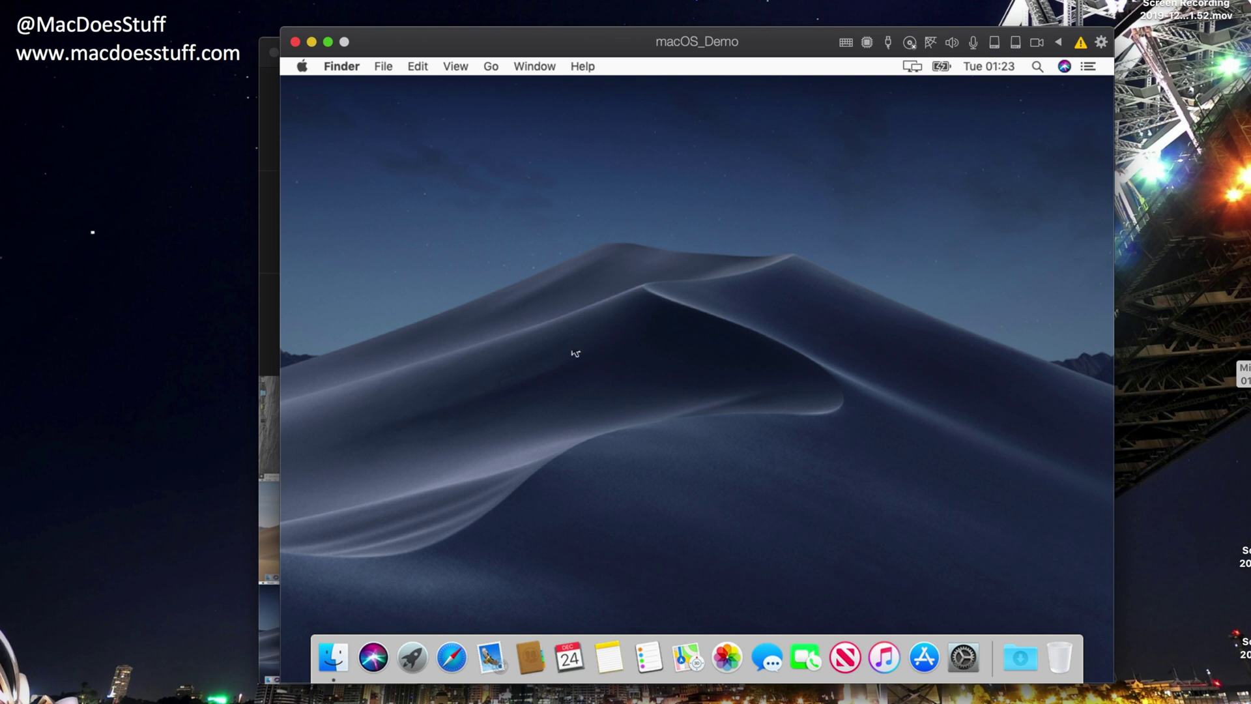
- Open About This Mac from the guest's Apple menu to see macOS Mojave 10.14.6
{"action": "left_click", "coordinate": [303, 67]}
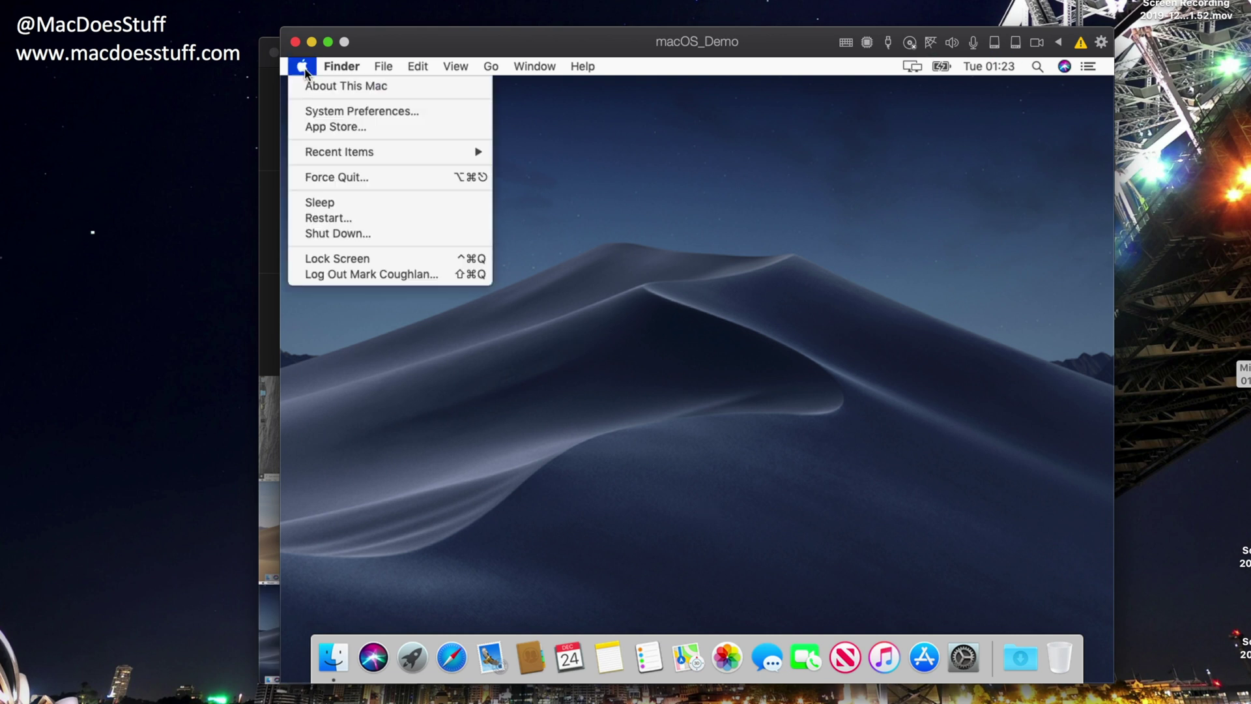
{"action": "left_click", "coordinate": [313, 87]}
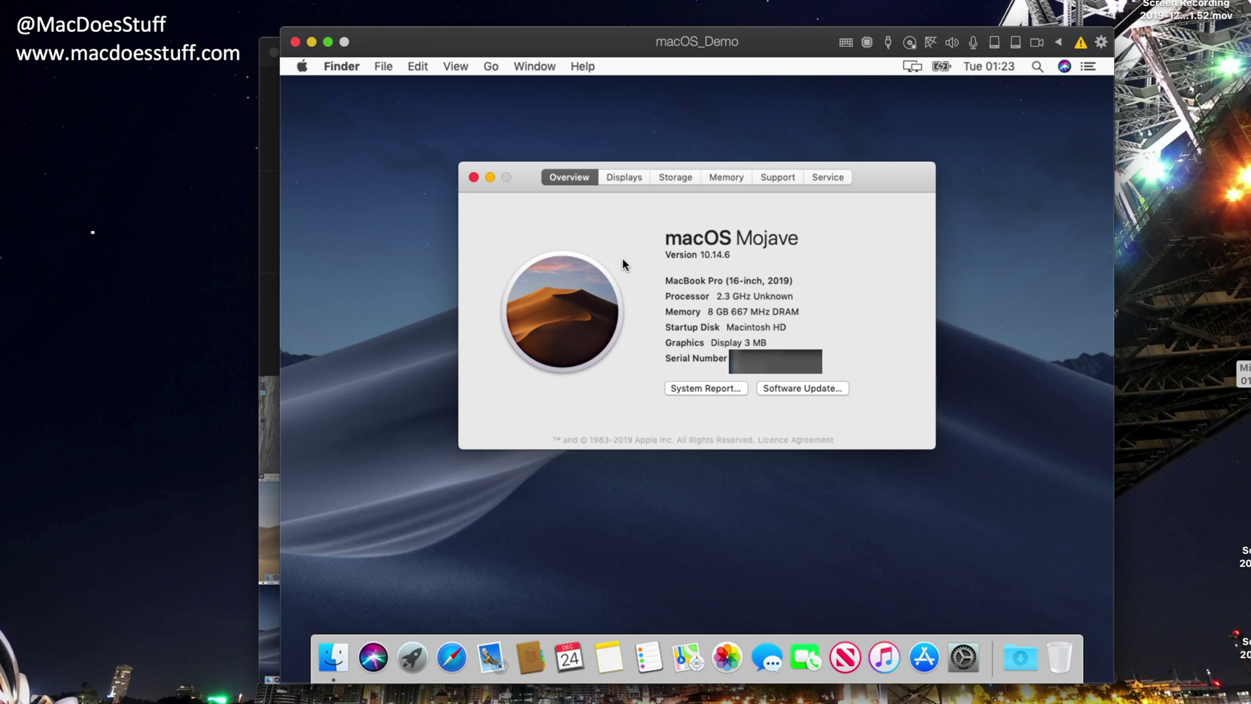
- Close About This Mac and start Install Parallels Tools from the Actions menu
{"action": "left_click", "coordinate": [473, 177]}
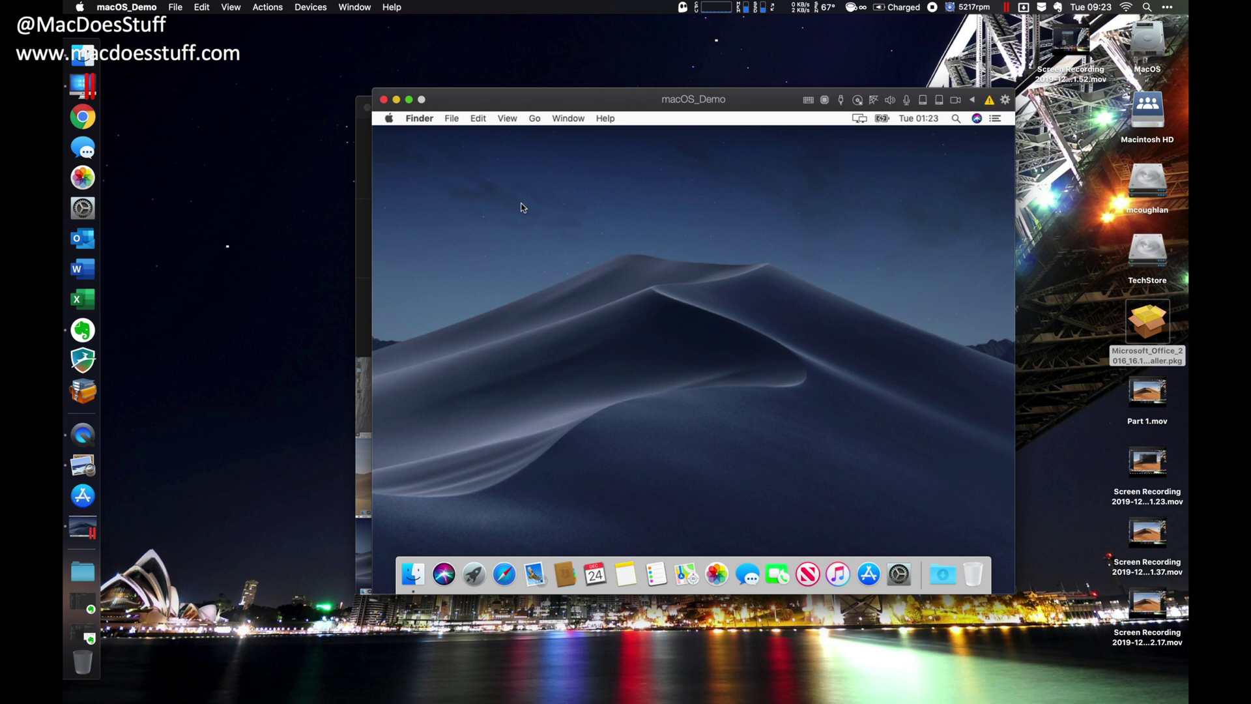
{"action": "left_click", "coordinate": [269, 7]}
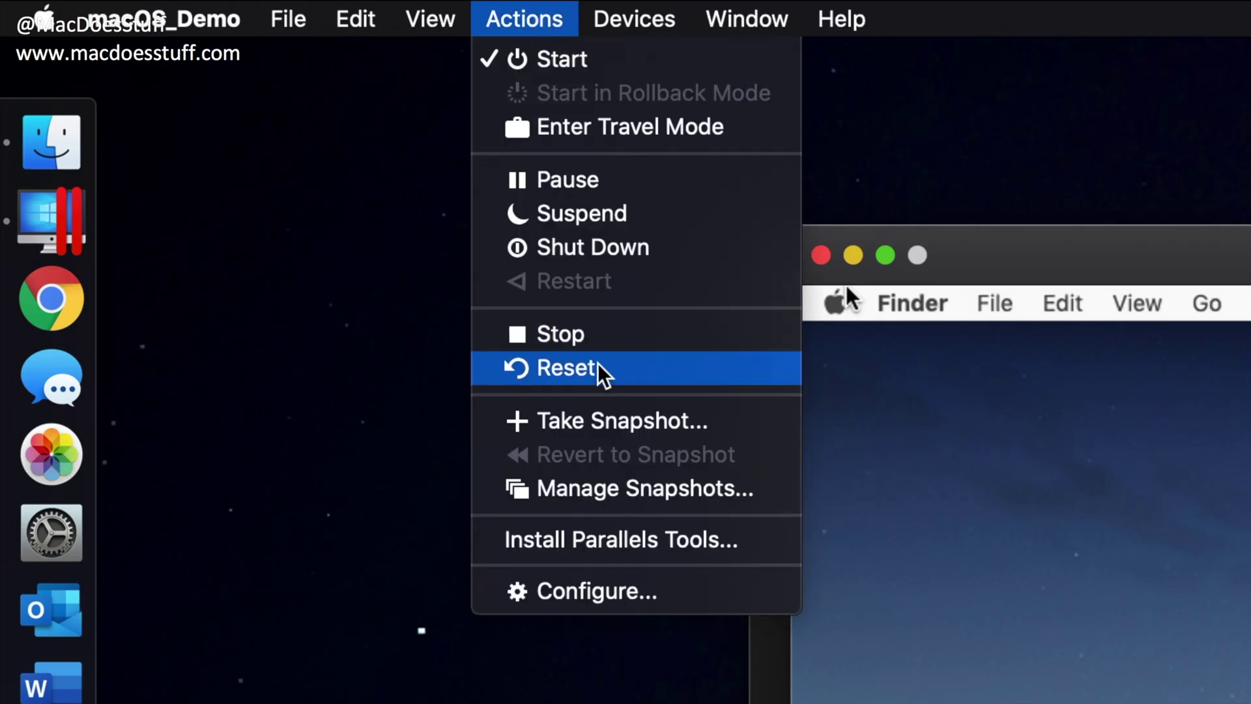
{"action": "left_click", "coordinate": [659, 544]}
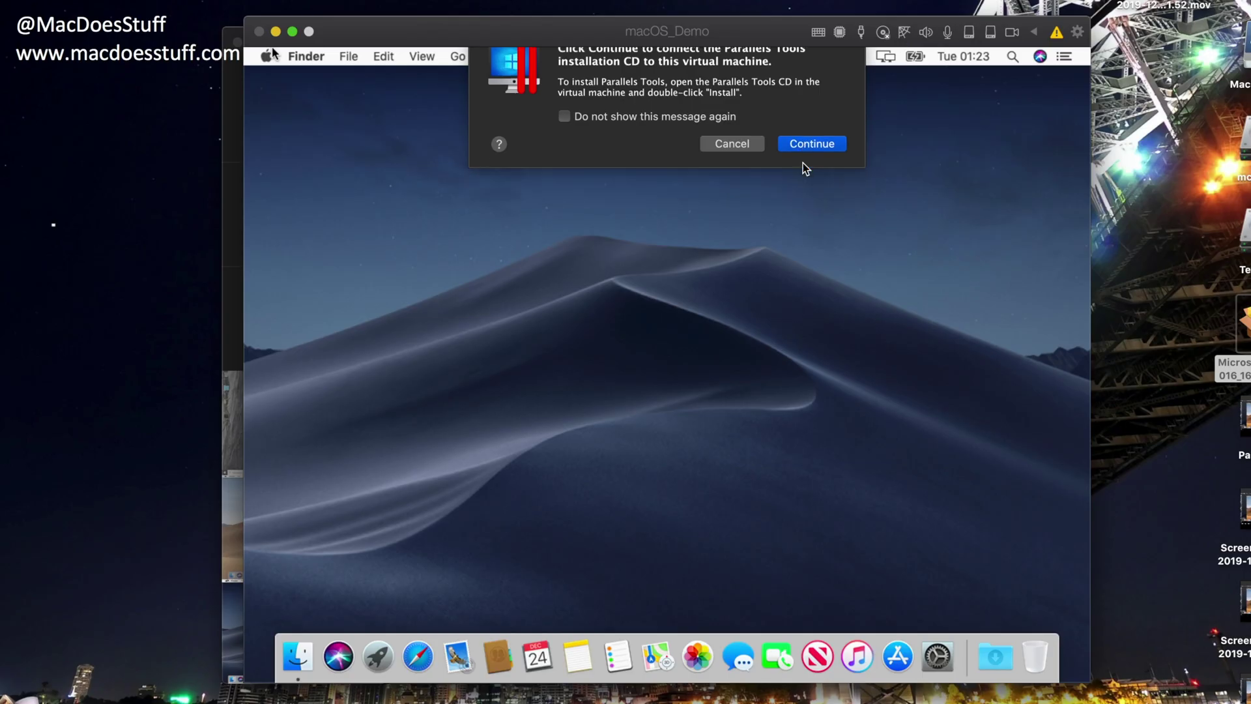
- Mount the Parallels Tools disc, run its Install package, and restart the guest
{"action": "left_click", "coordinate": [812, 118]}
{"action": "left_click", "coordinate": [1031, 111]}
{"action": "double_click", "coordinate": [1030, 119]}
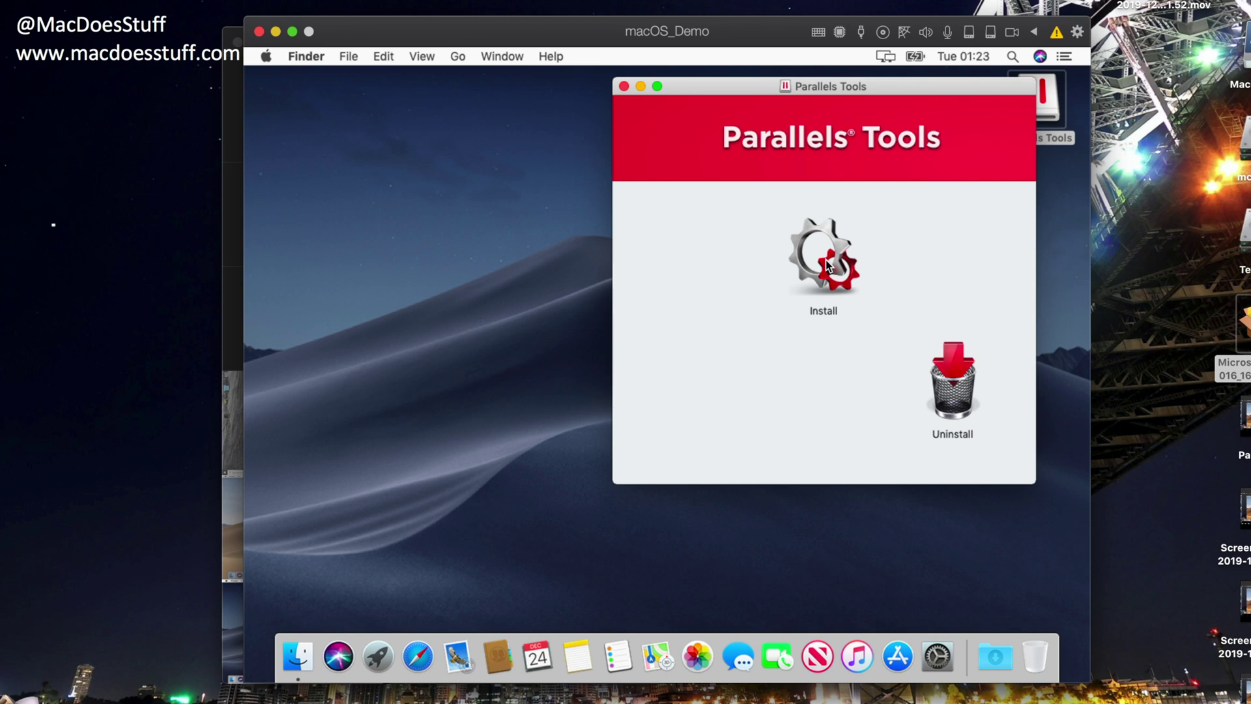
{"action": "double_click", "coordinate": [825, 261]}
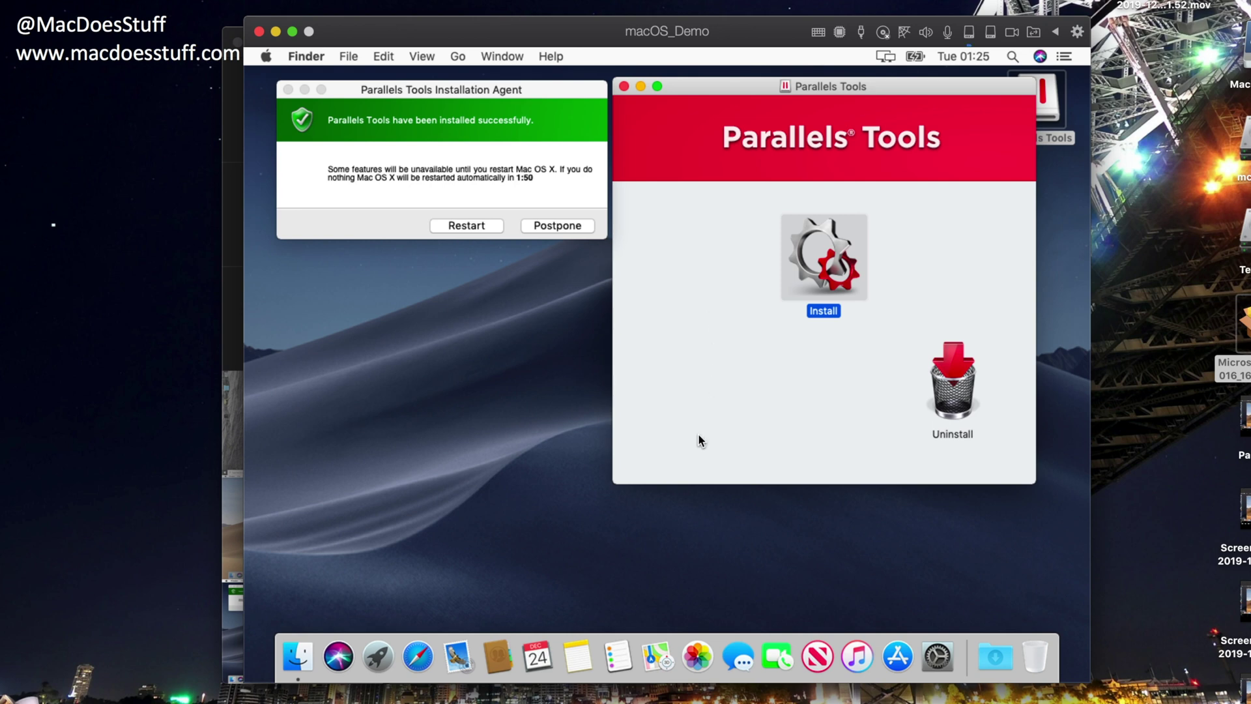
{"action": "left_click", "coordinate": [493, 229]}
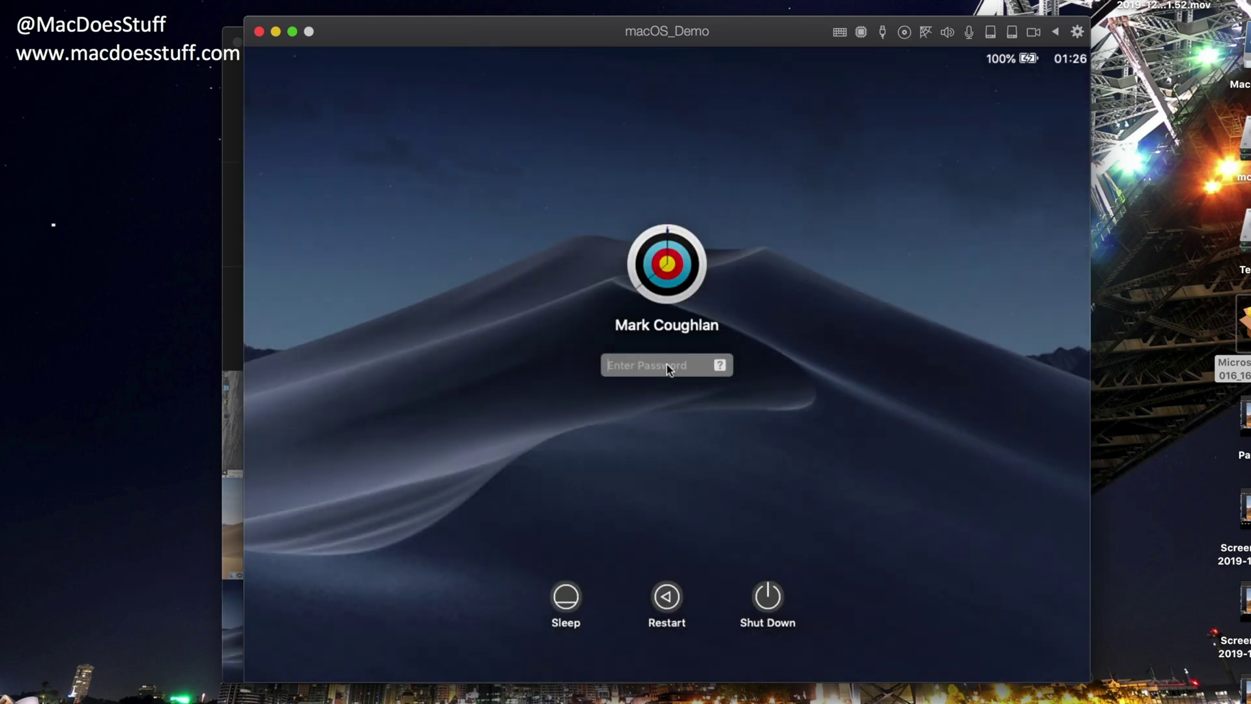
- Sign in with the account password, dismiss Parallels Tools, and drop the Office 2016 .pkg onto the guest desktop
{"action": "type", "text": "••••••••••••"}
{"action": "key", "text": "Return"}
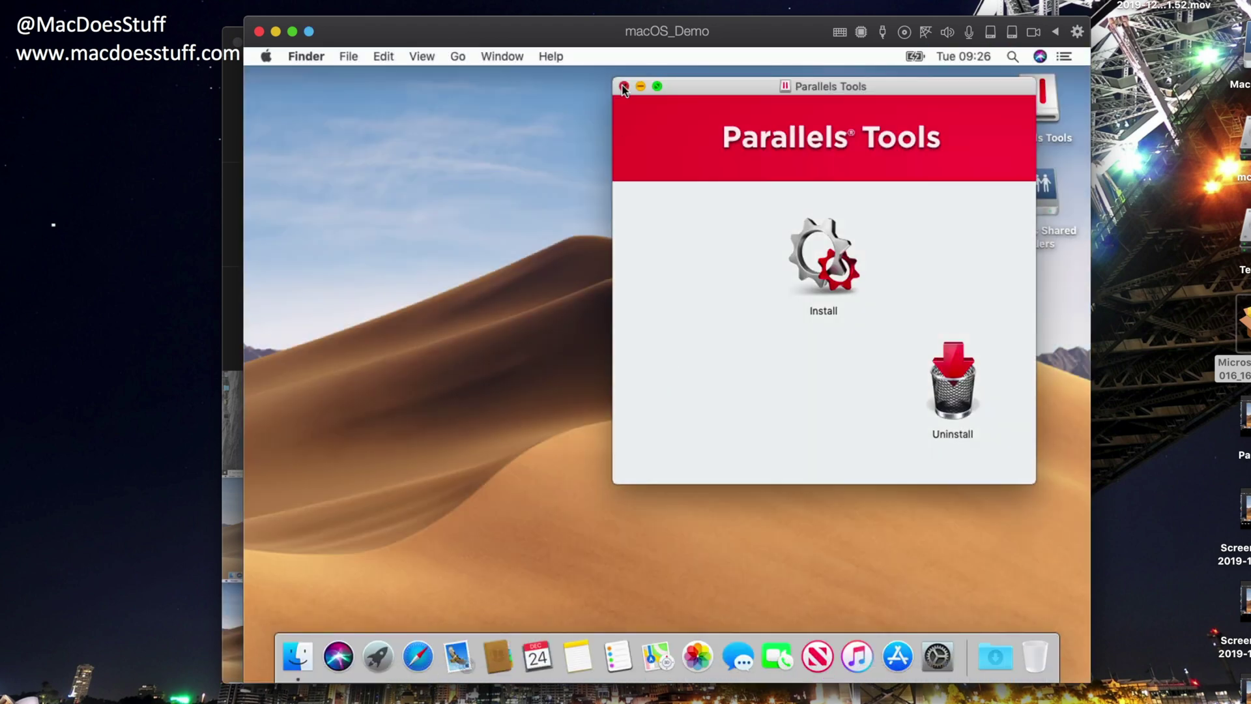
{"action": "left_click", "coordinate": [622, 88]}
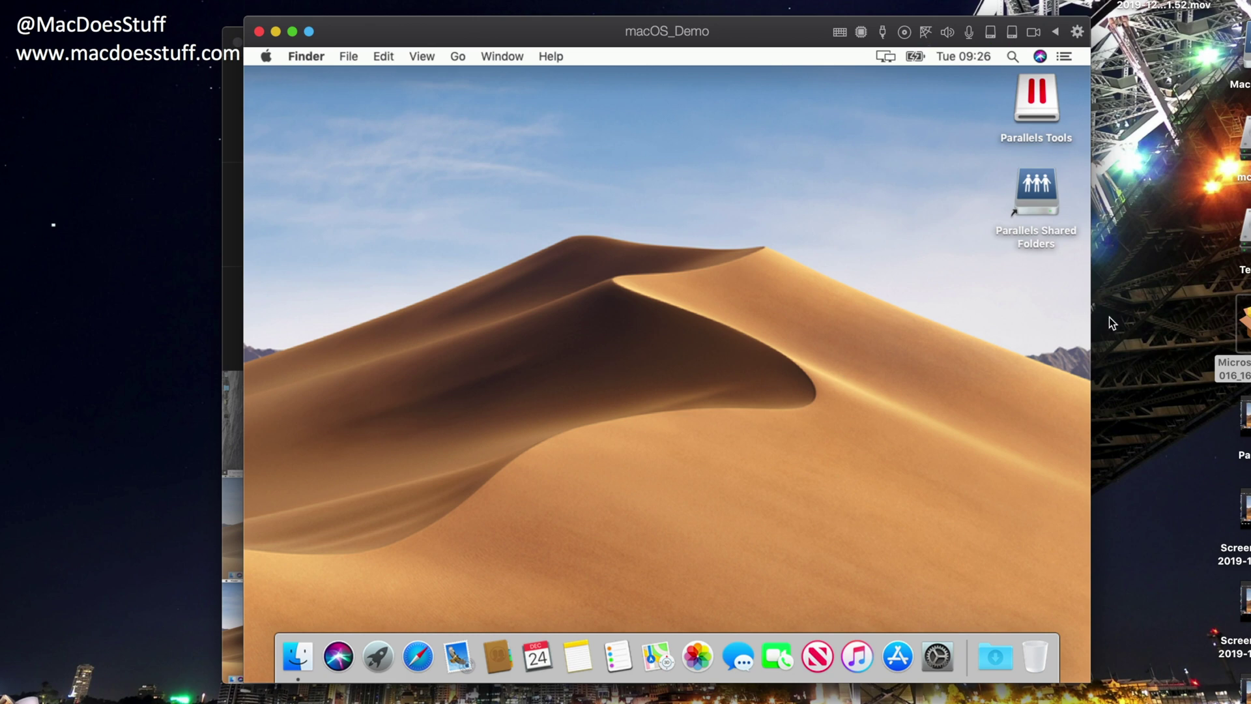
{"action": "left_click_drag", "start_coordinate": [1242, 326], "coordinate": [572, 257]}
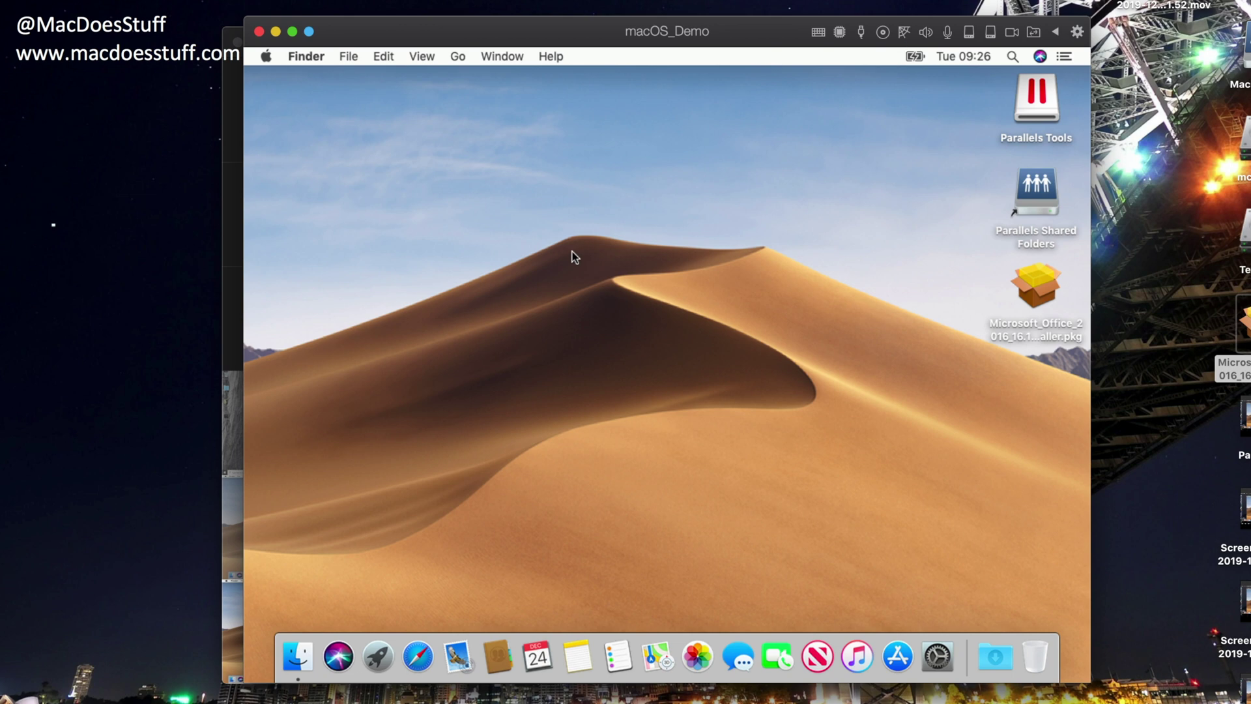
- Shut down macOS_Demo via the Apple menu, then reveal macOS_Demo.pvm in Finder from Control Center
{"action": "left_click", "coordinate": [266, 58]}
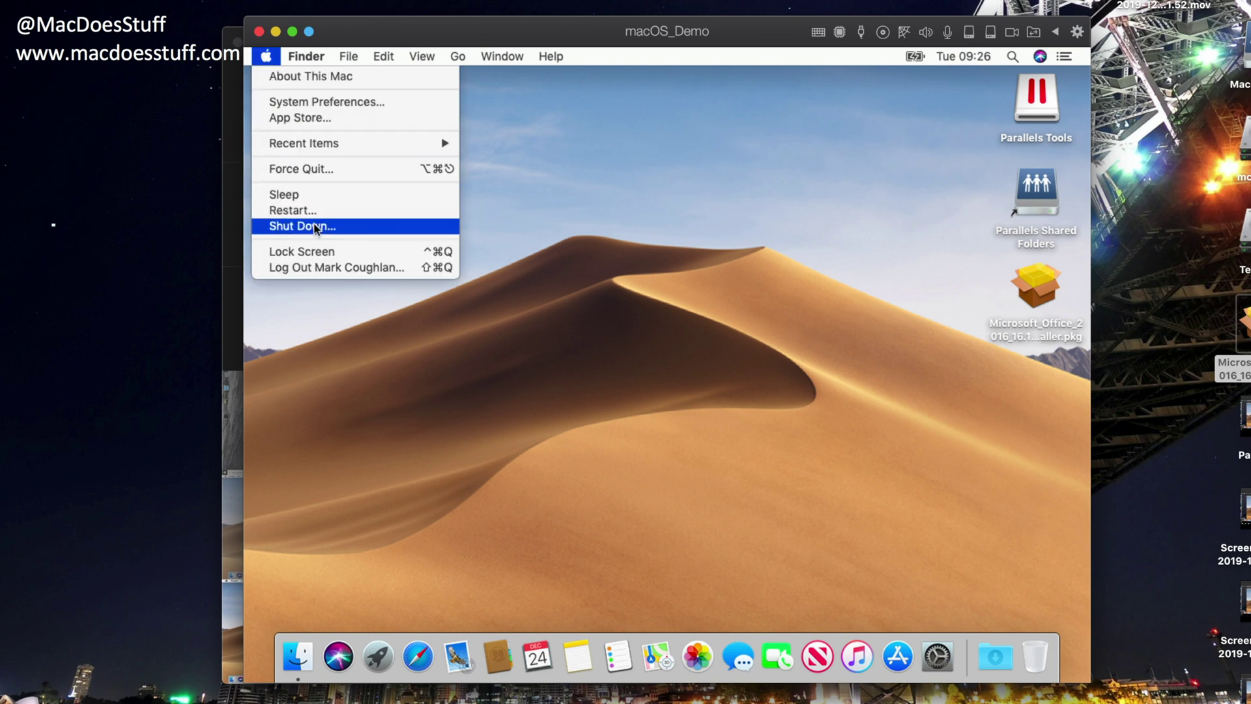
{"action": "left_click", "coordinate": [315, 226]}
{"action": "left_click", "coordinate": [766, 301]}
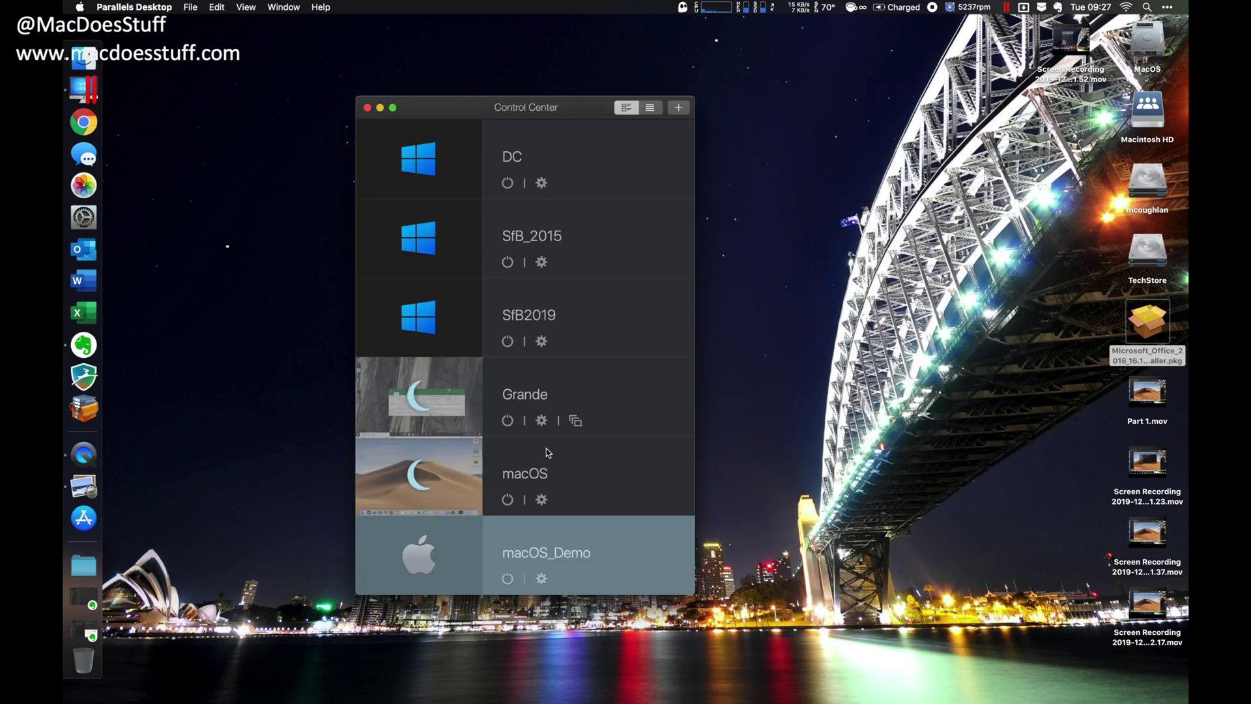
{"action": "right_click", "coordinate": [574, 548]}
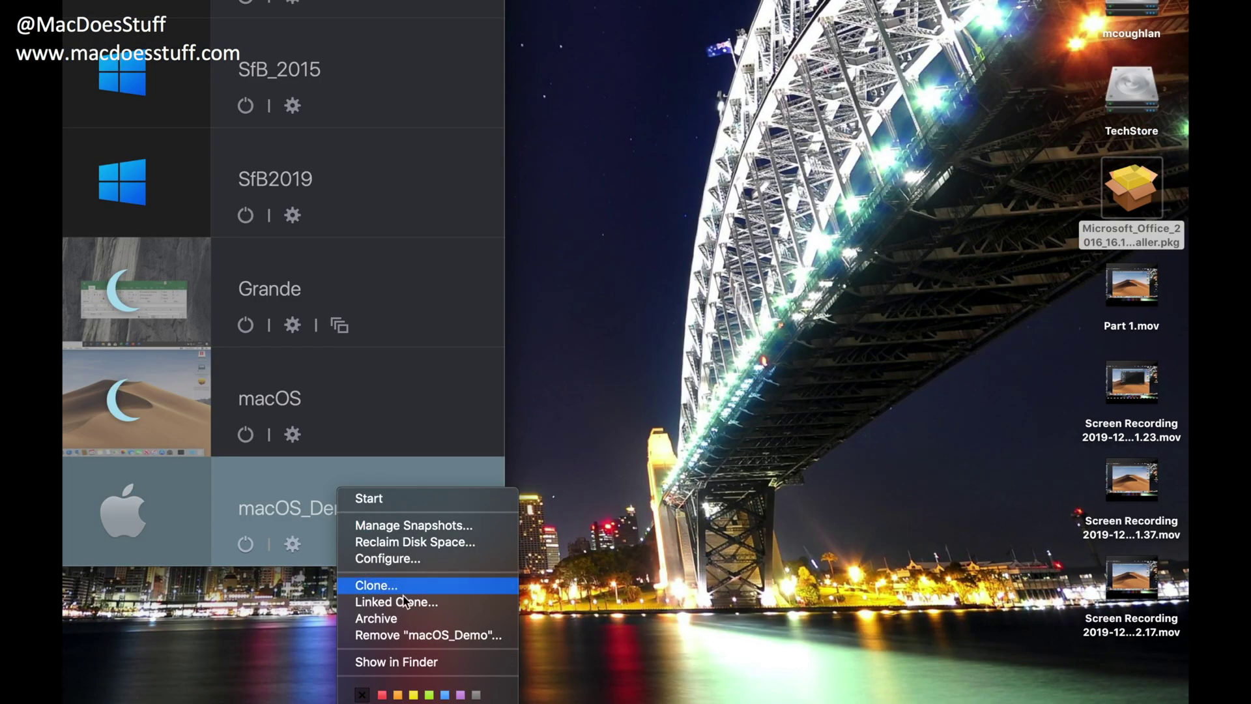
{"action": "left_click", "coordinate": [415, 663]}
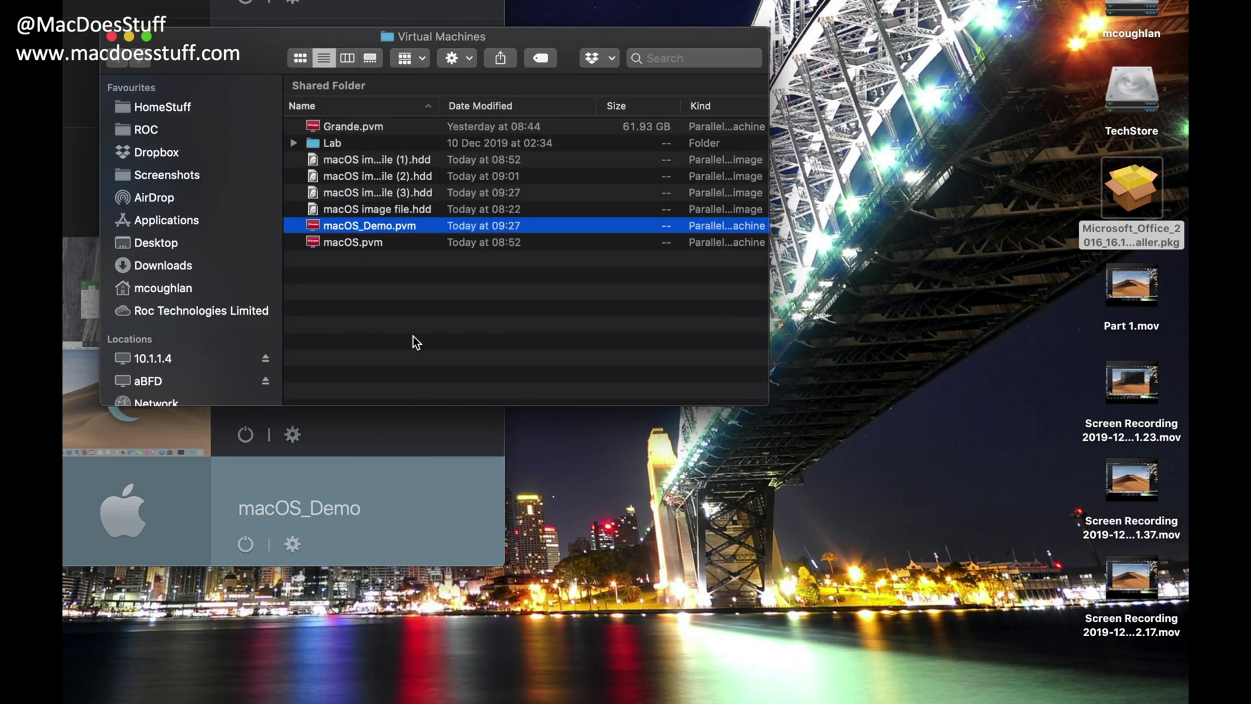
- Duplicate macOS_Demo.pvm into the 14.86 GB 'macOS_Demo copy.pvm' and close the Finder window
{"action": "key", "text": "super+d"}
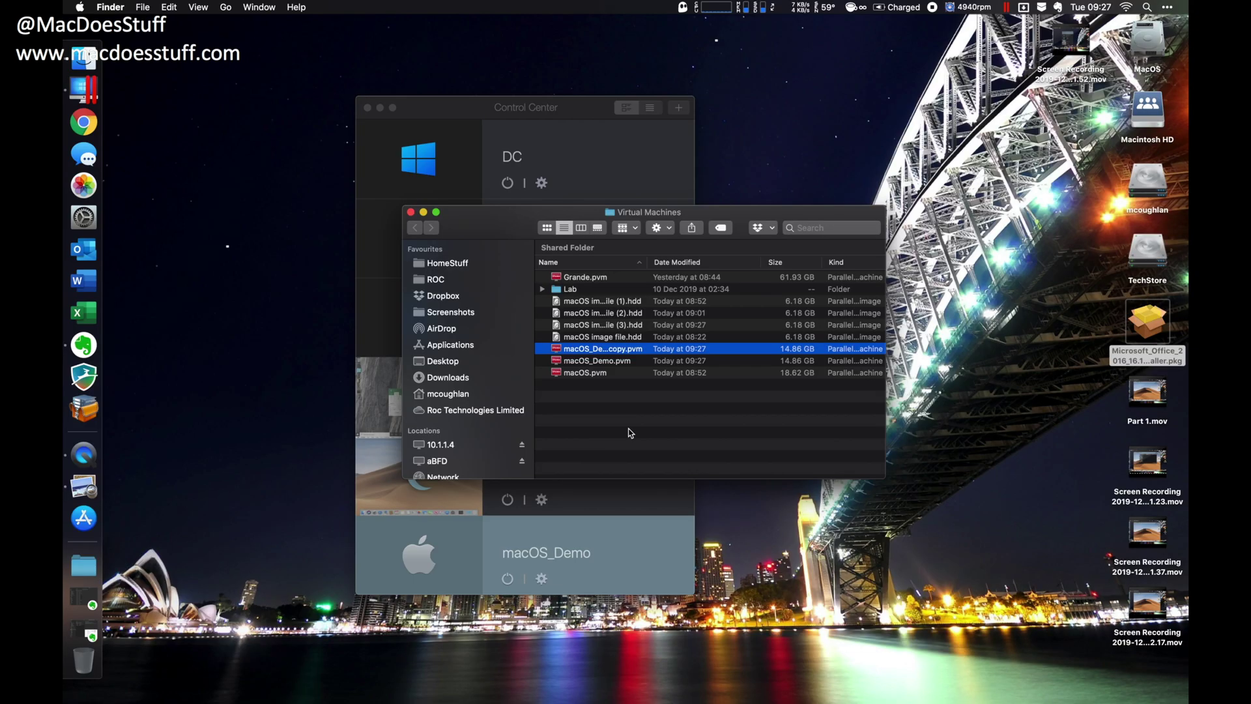
{"action": "left_click", "coordinate": [631, 433]}
{"action": "key", "text": "super+w"}
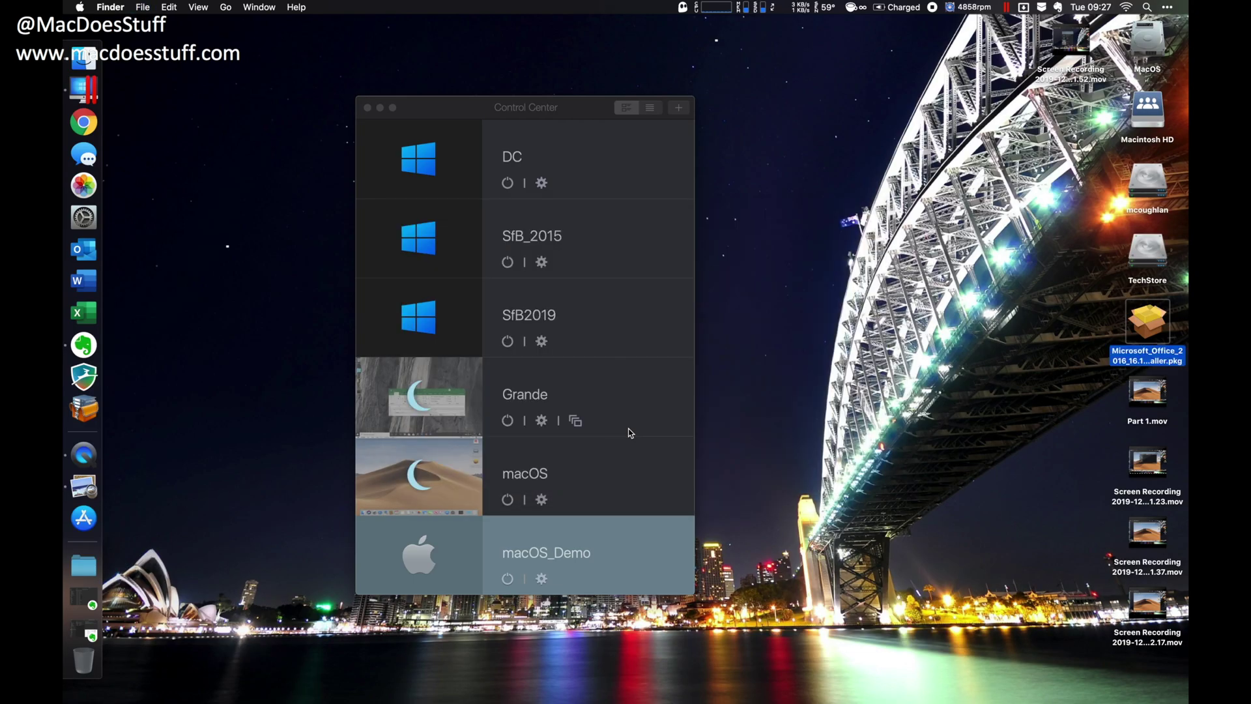